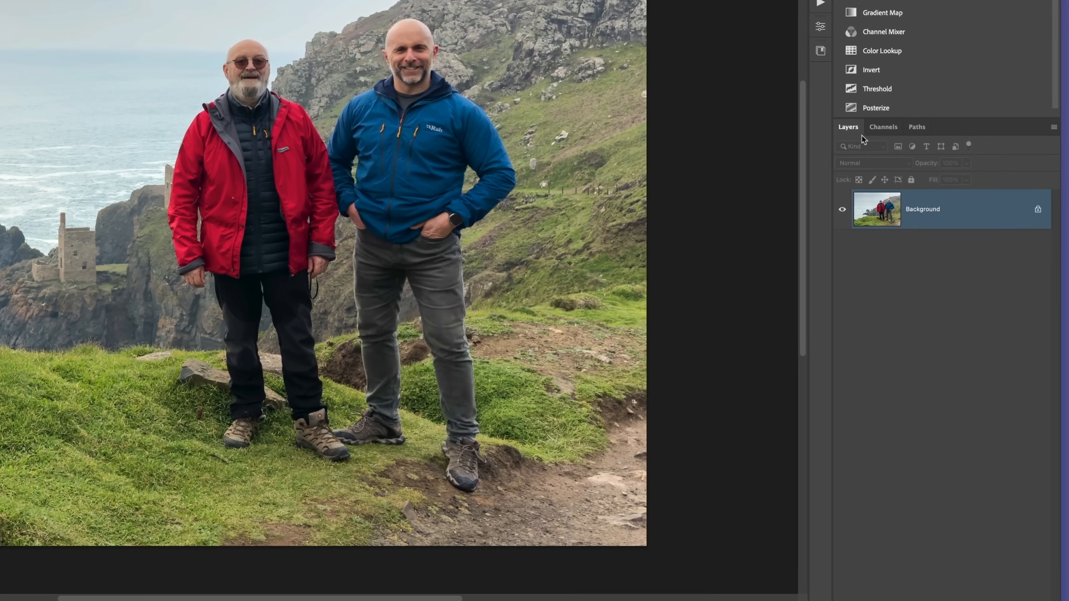
Step: Load the saved jacket channel as a selection, clear the selection and return to the layer list
left_click(883, 127)
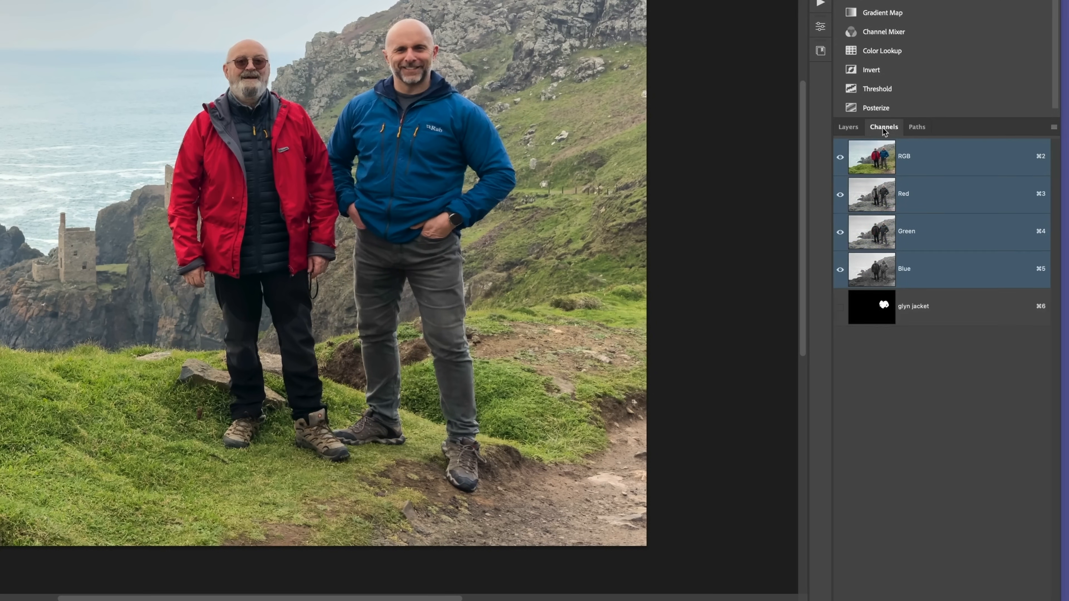
left_click(874, 311, "super")
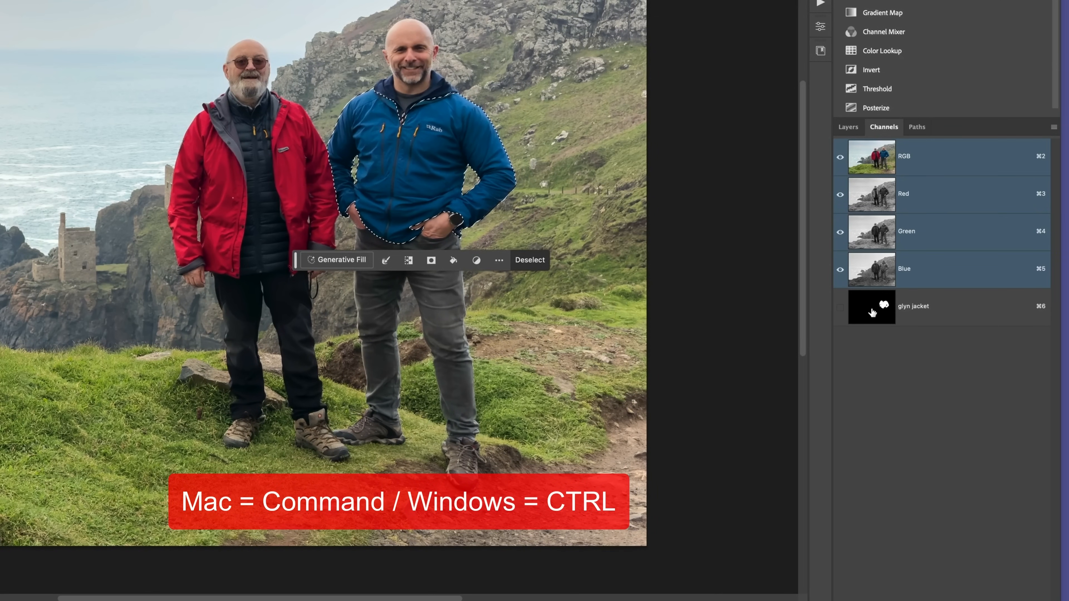
key("super+d")
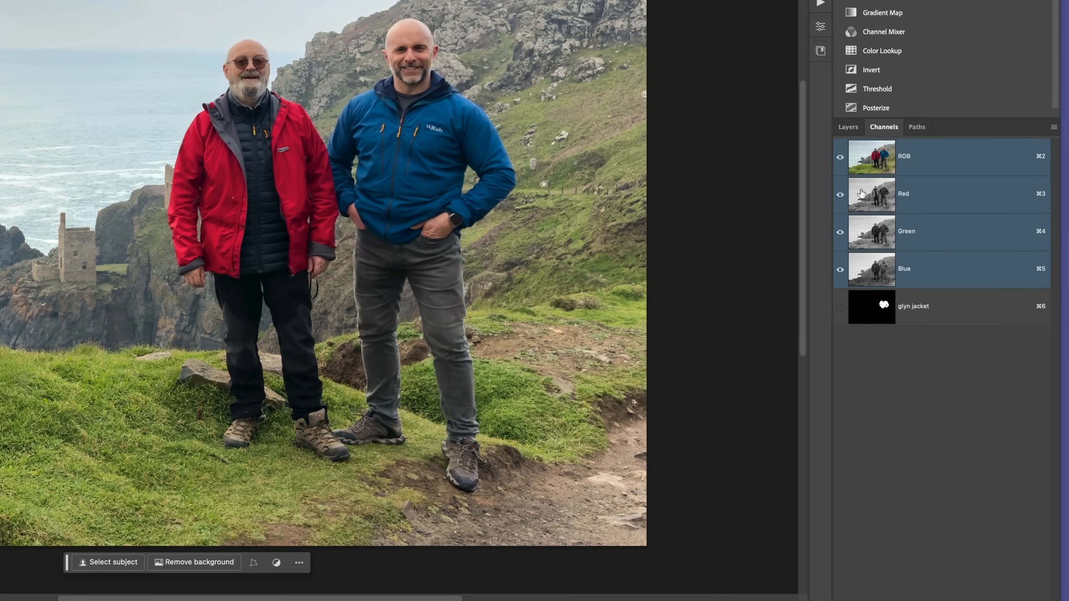
left_click(846, 128)
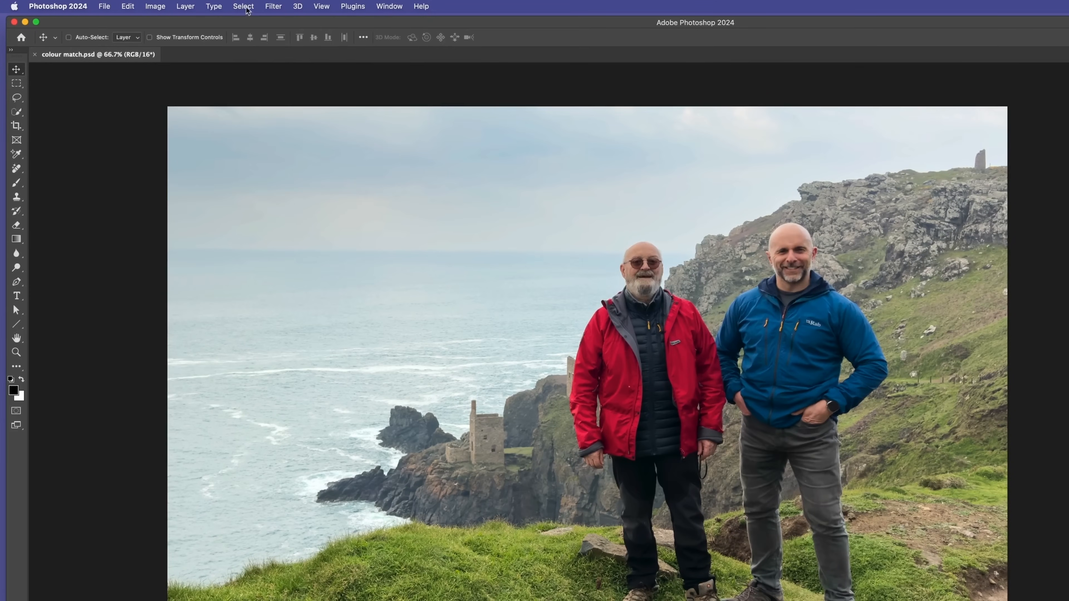
Step: Load the saved jacket channel as a new selection and copy the selected blue jacket onto its own layer
left_click(247, 9)
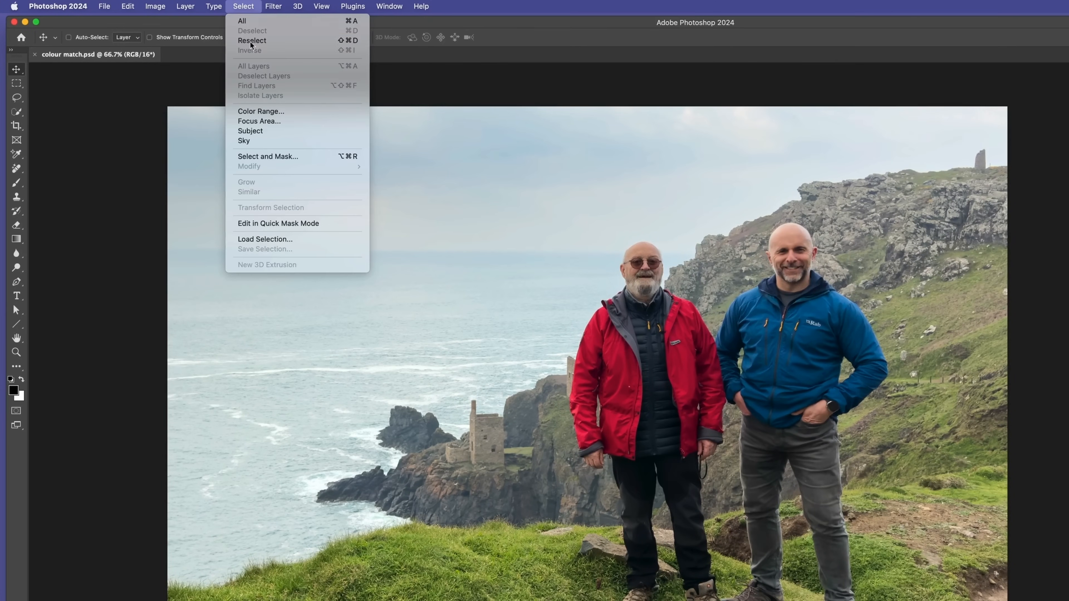
left_click(275, 238)
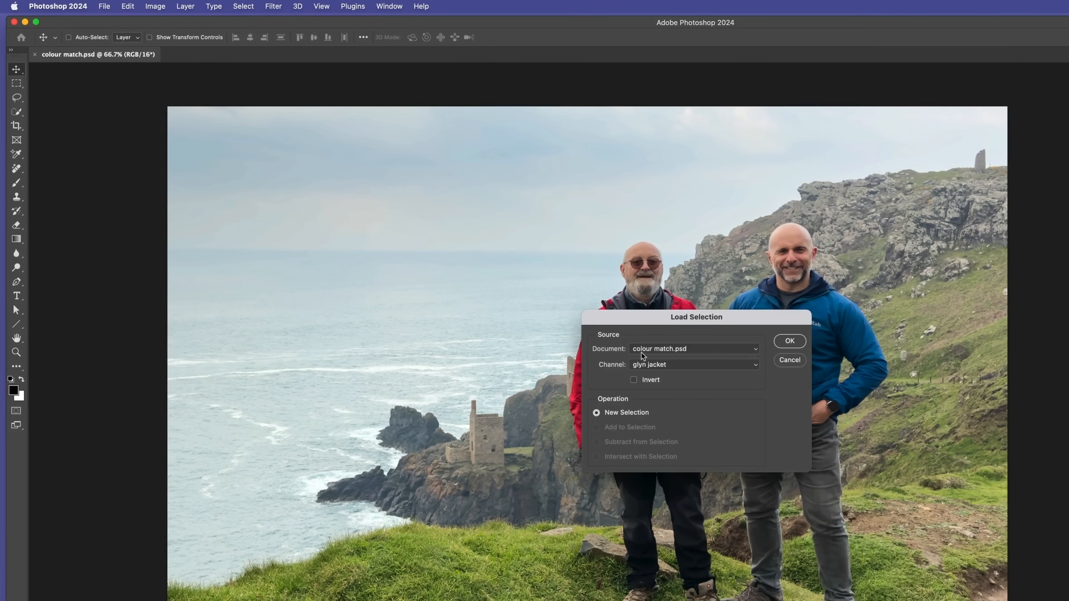
left_click(788, 341)
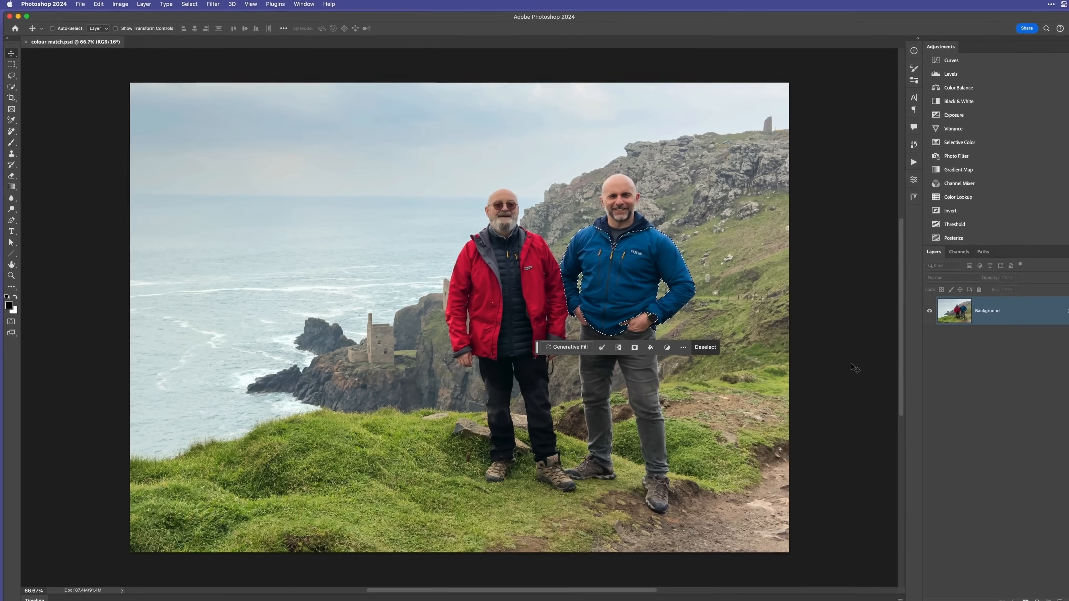
left_click_drag(537, 347, 661, 527)
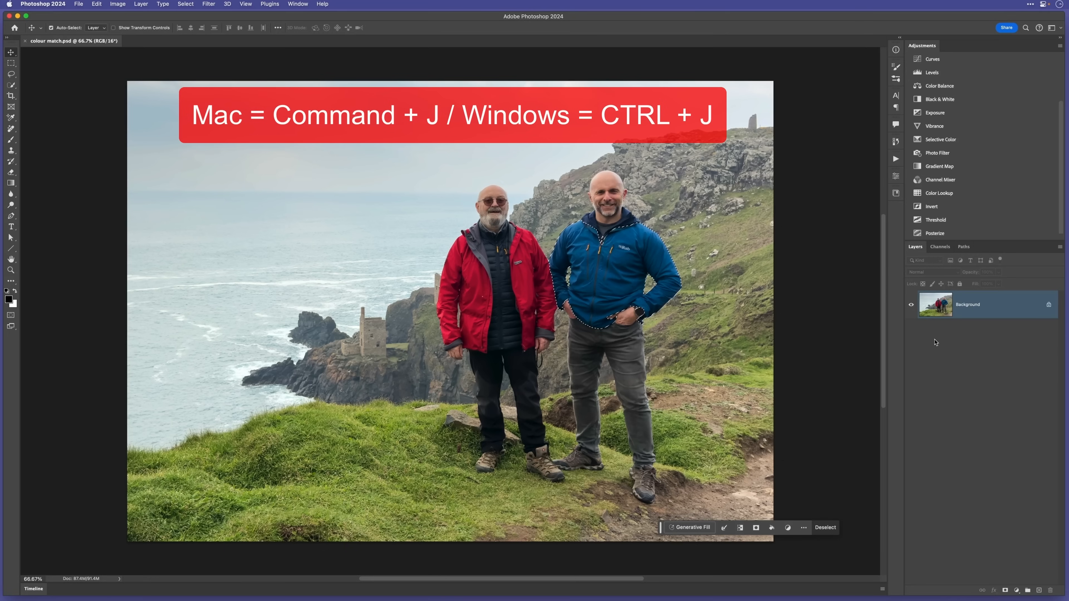
key("super+j")
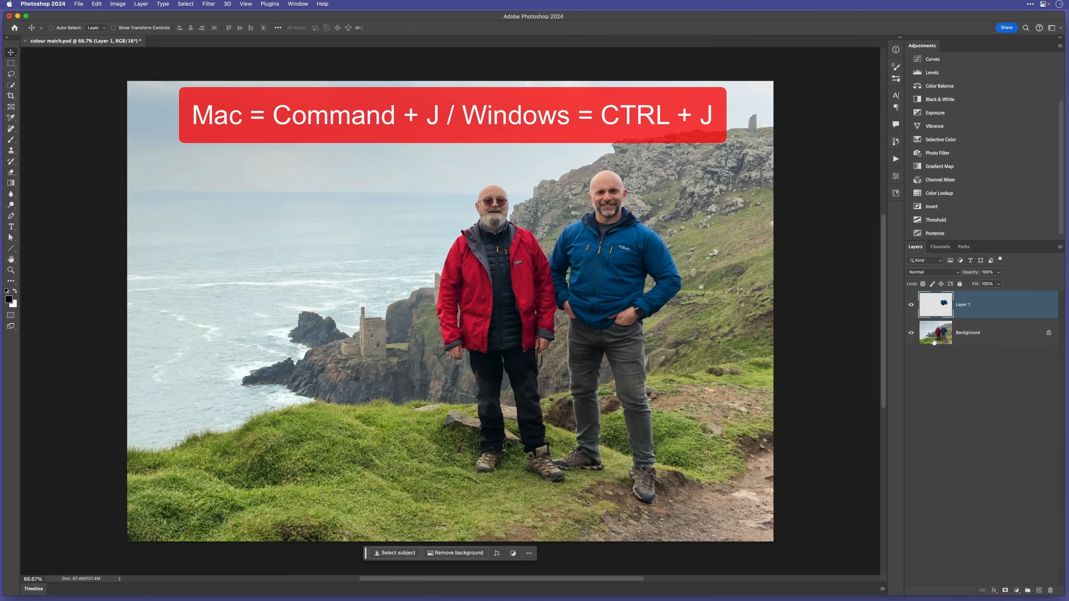
Step: Check the blue jacket cut-out by hiding and showing the Background layer several times
left_click(911, 313, "alt")
left_click(911, 313, "alt")
left_click(911, 313, "alt")
left_click(911, 313, "alt")
left_click(911, 313, "alt")
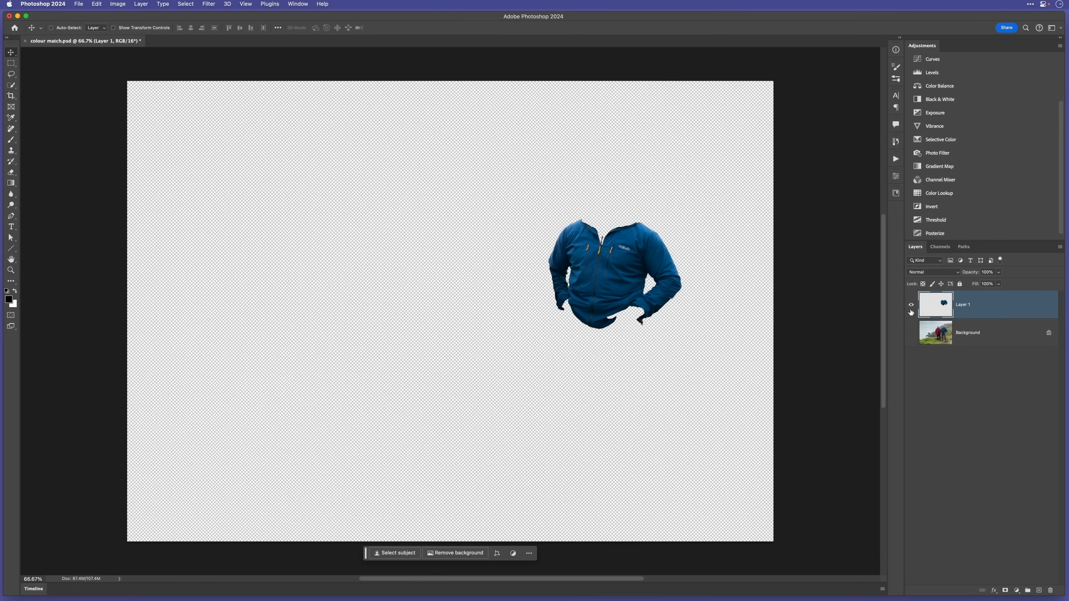
left_click(911, 313, "alt")
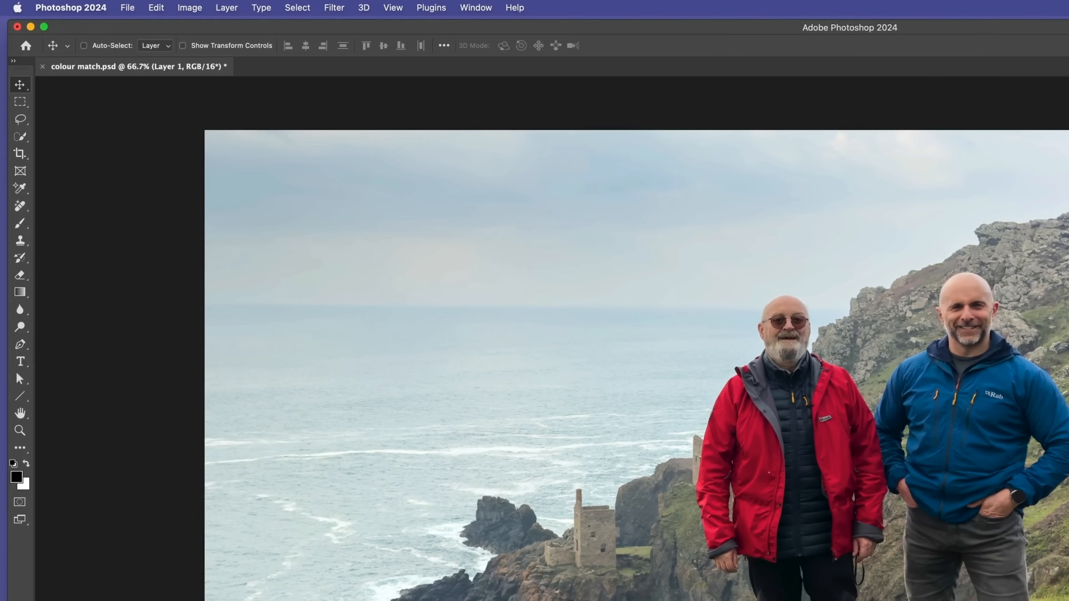
Step: Lasso a small oval of blue fabric above the Rab logo, duplicate it onto the red jacket below its badge, and deselect
key("l")
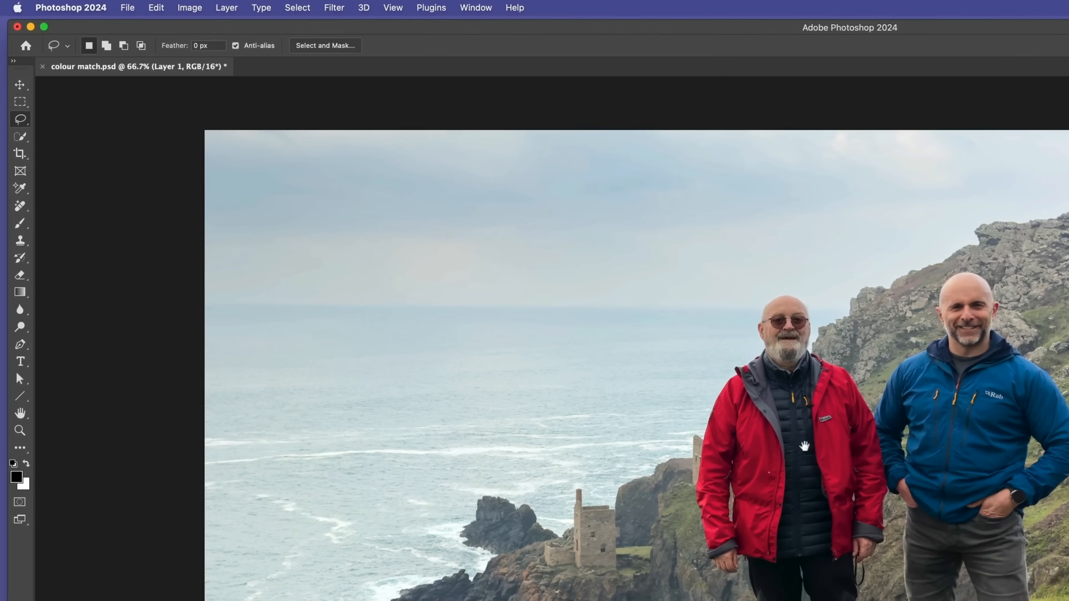
left_click_drag(850, 428, 887, 460)
left_click_drag(500, 392, 602, 369)
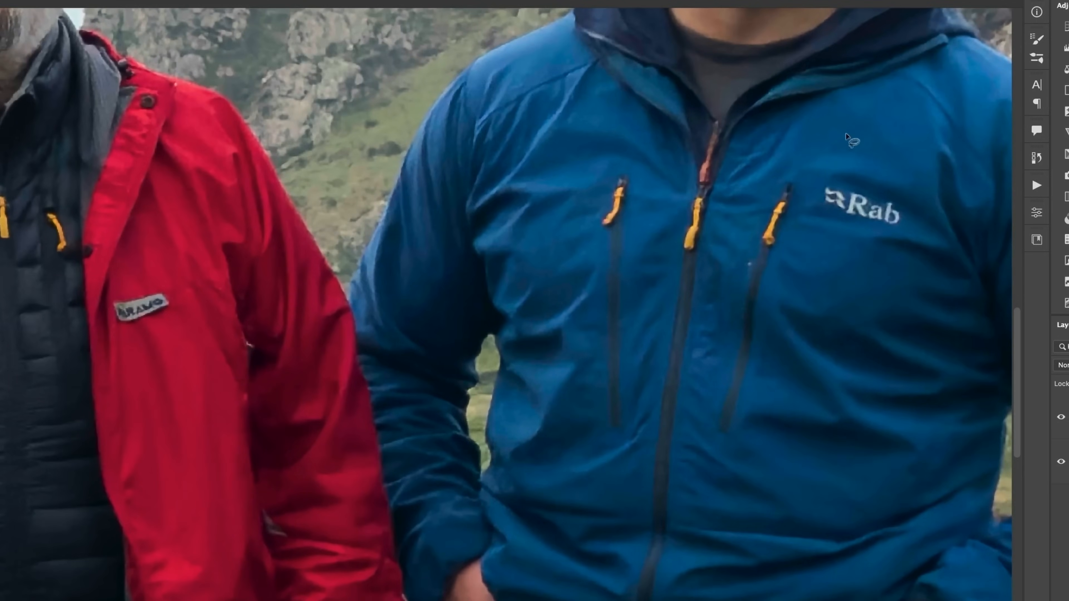
mouse_move(864, 108)
left_mouse_down()
mouse_move(880, 127)
mouse_move(837, 161)
mouse_move(826, 118)
mouse_move(858, 109)
left_mouse_up()
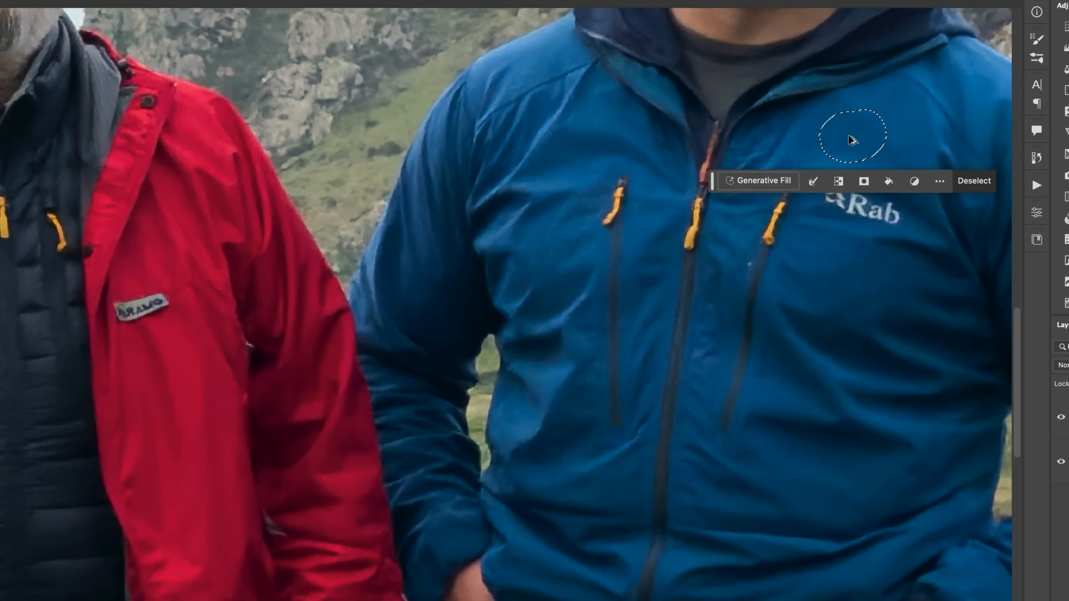
mouse_move(850, 140)
left_mouse_down()
mouse_move(710, 211)
mouse_move(408, 328)
mouse_move(254, 378)
mouse_move(203, 382)
mouse_move(173, 363)
left_mouse_up()
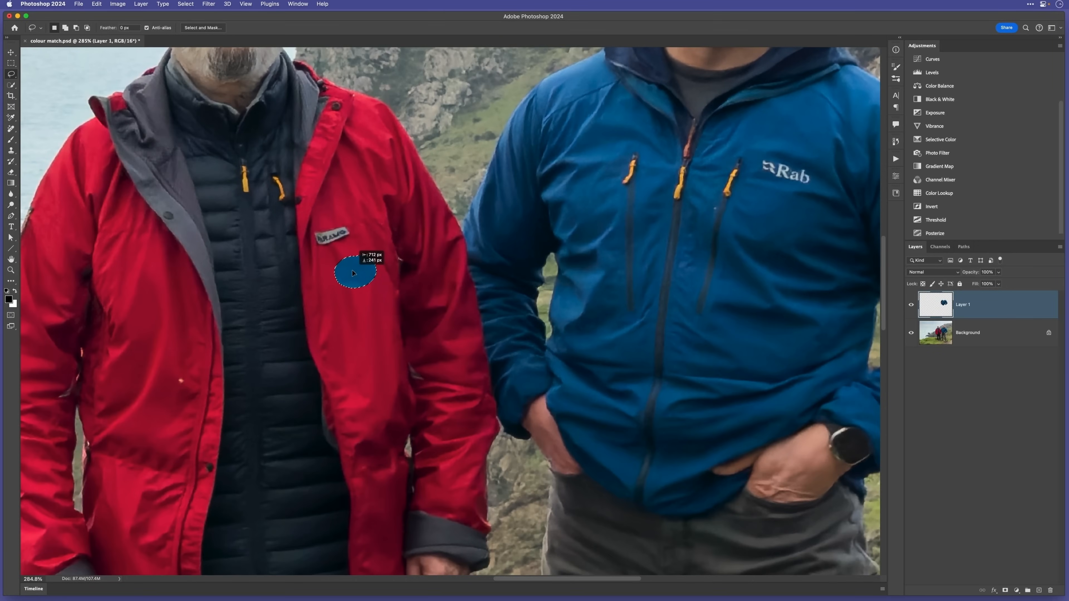
left_click_drag(353, 274, 353, 274)
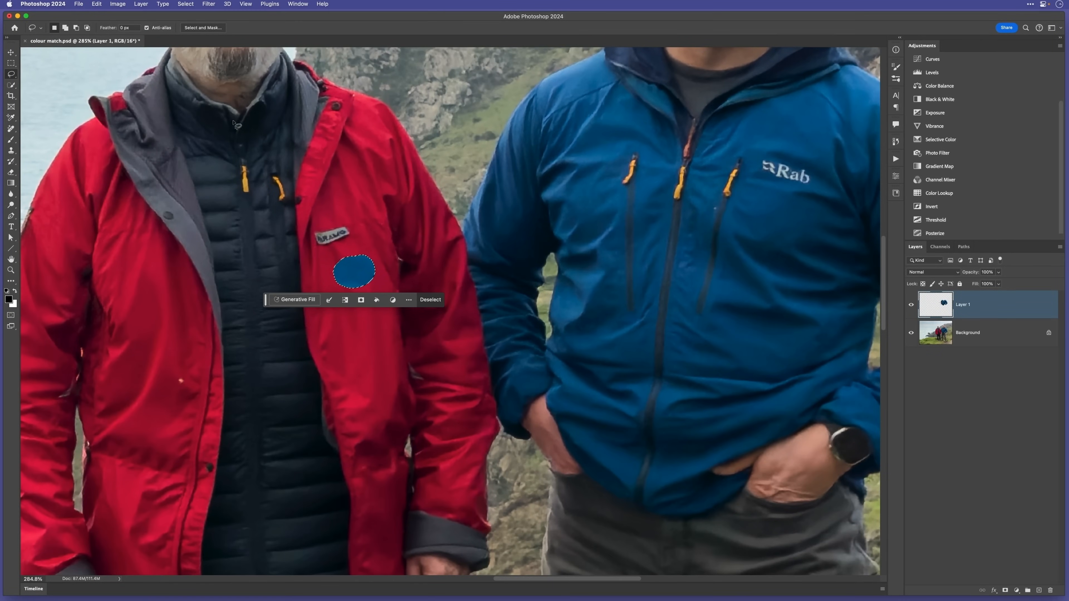
left_click(177, 3)
left_click(190, 23)
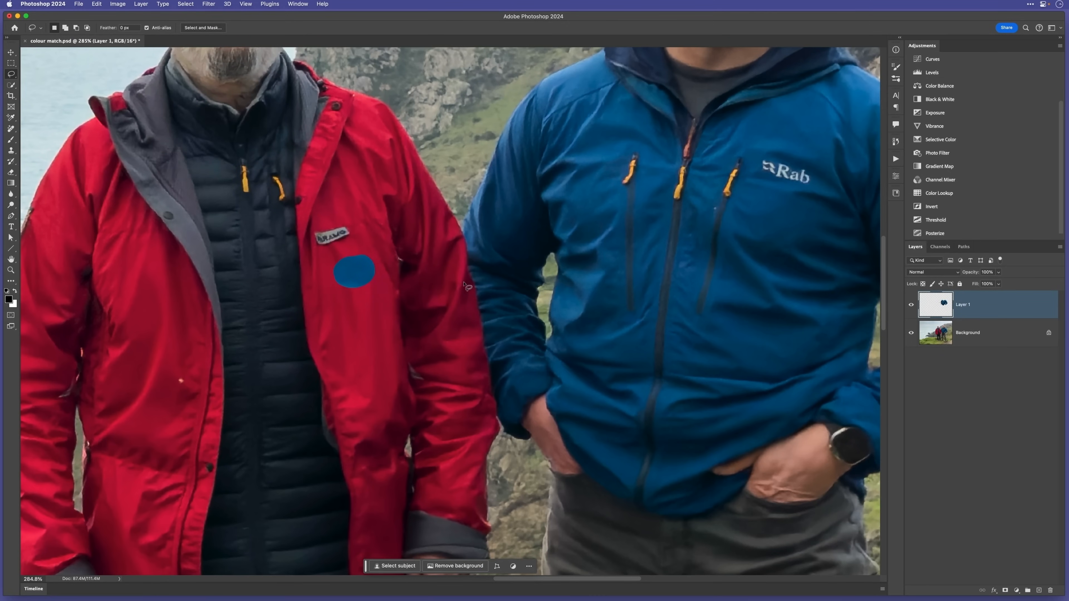
key("v")
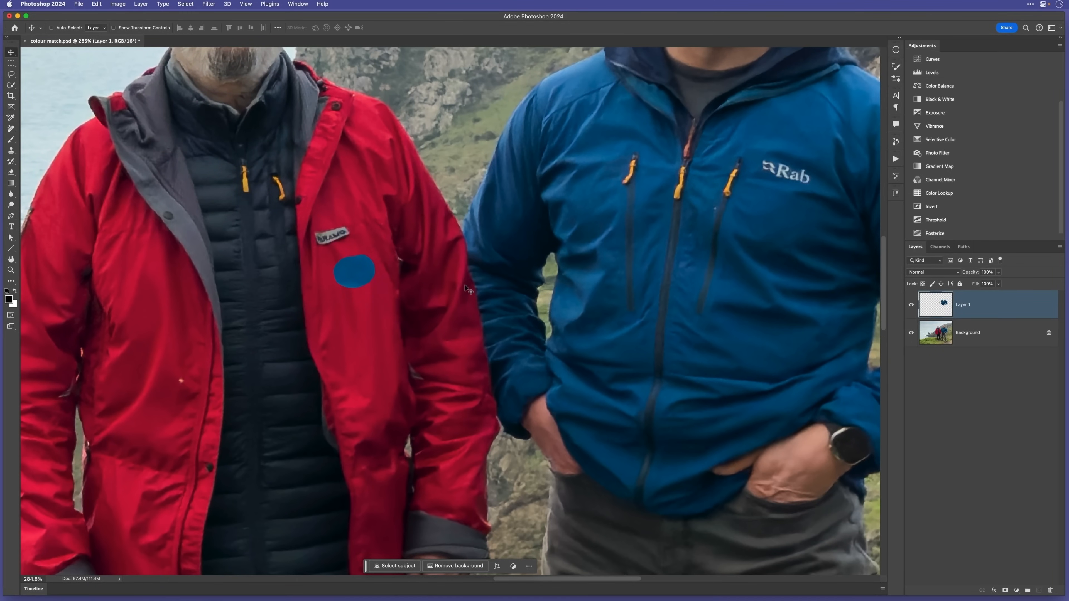
Step: Toggle the jacket layer's visibility and compare the blue patch with the red jacket in the Red, Green and Blue channels
left_click(911, 306)
left_click(911, 307)
left_click(939, 249)
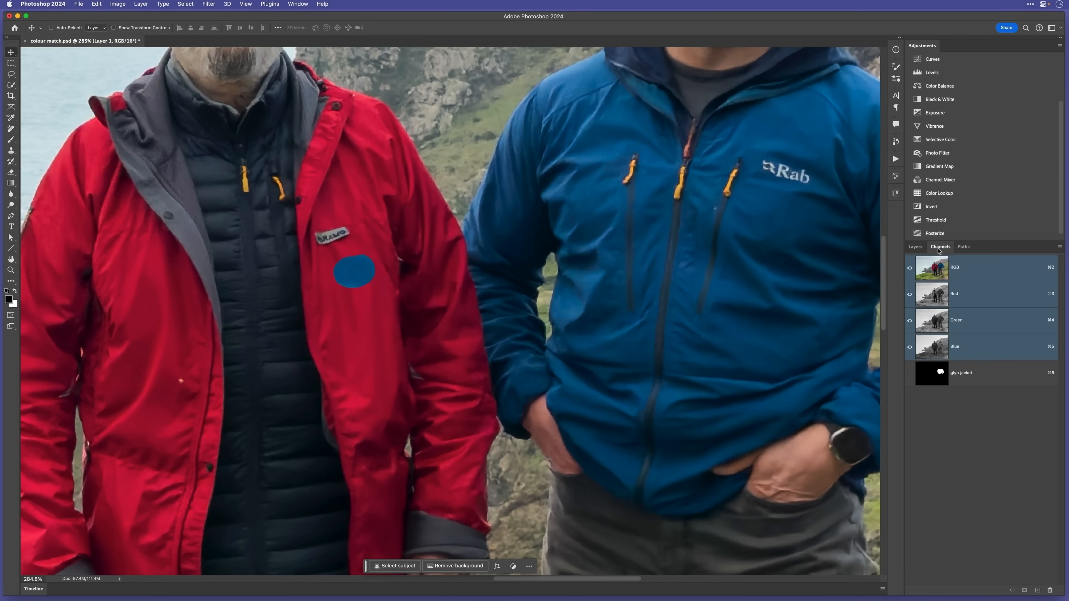
left_click(933, 295)
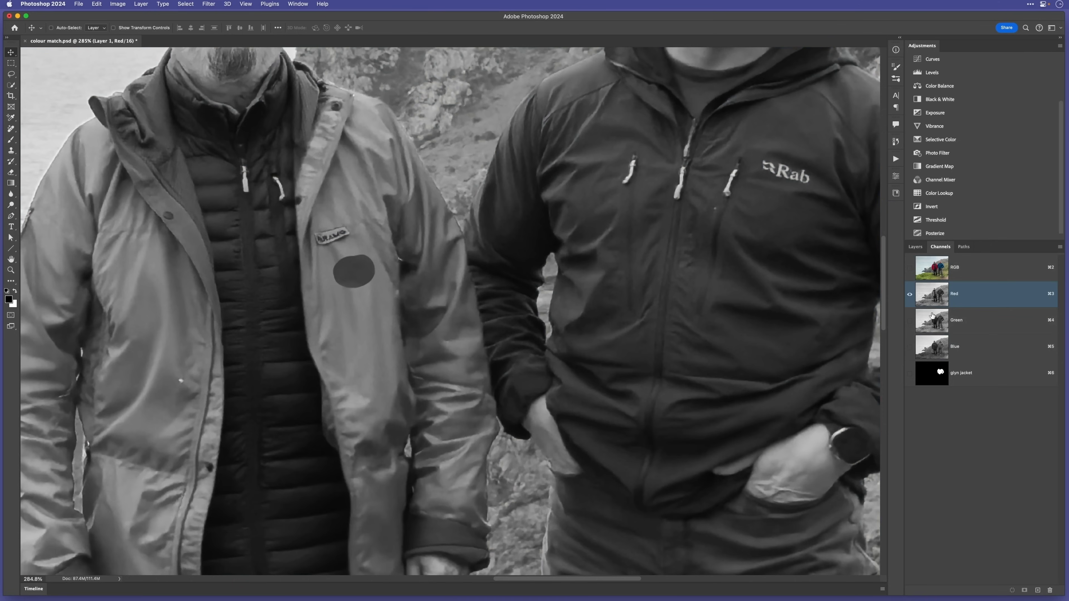
left_click(933, 320)
left_click(933, 347)
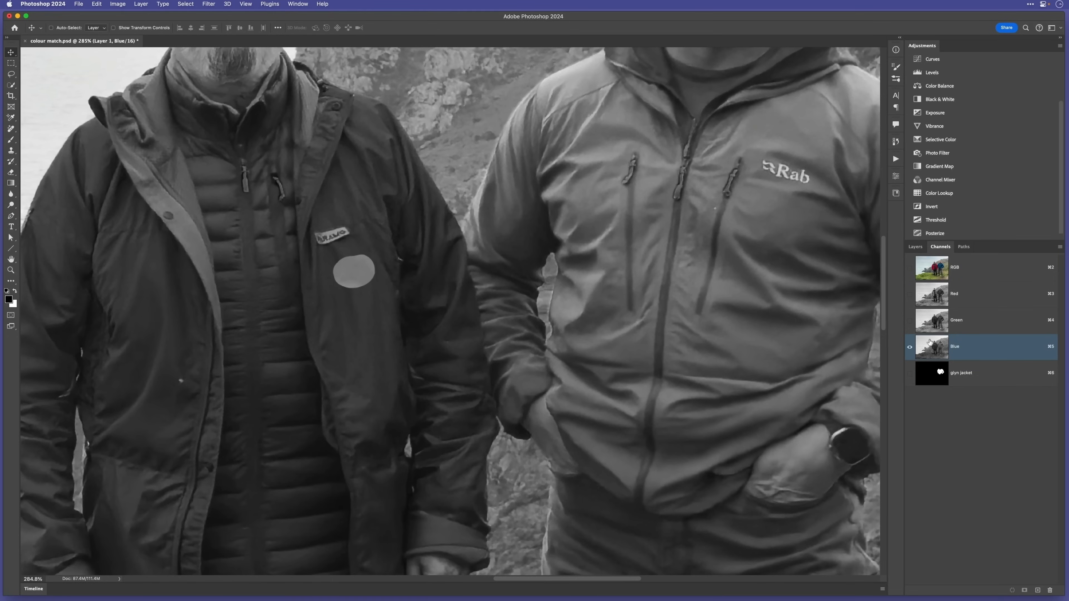
Step: Apply Curves to the Red channel of Layer 1 with the white point at input 118, output 255, blending the patch into the jacket
left_click(928, 295)
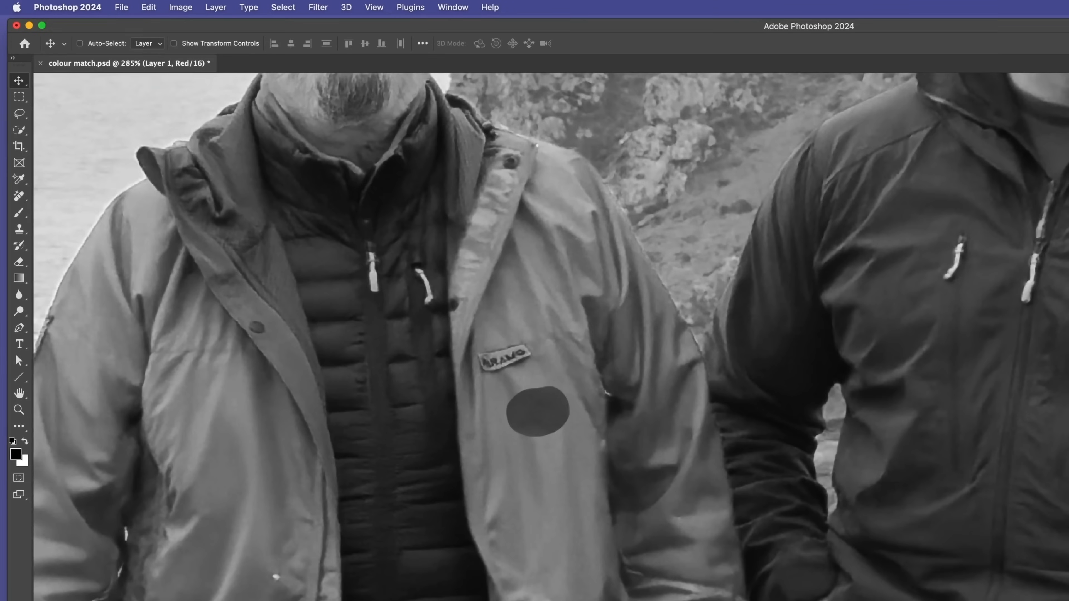
left_click(181, 8)
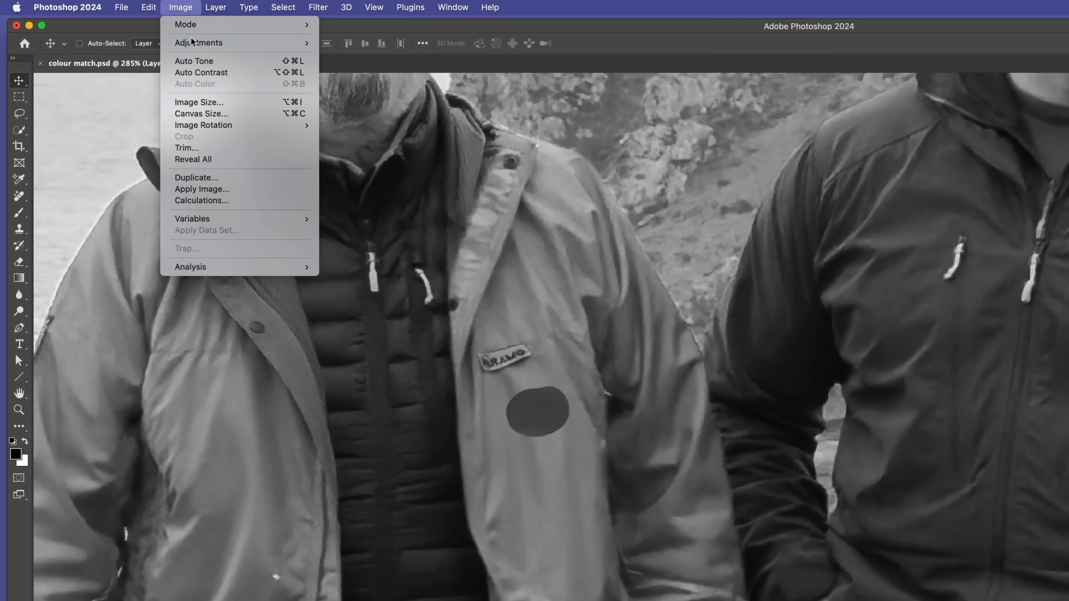
mouse_move(218, 44)
left_click(329, 66)
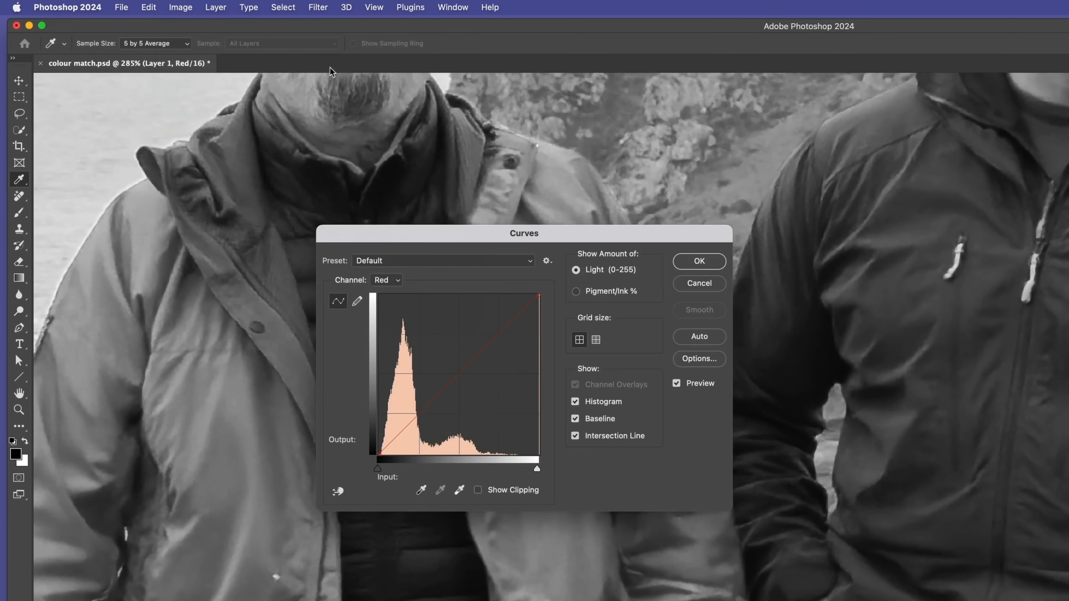
left_click_drag(451, 232, 774, 287)
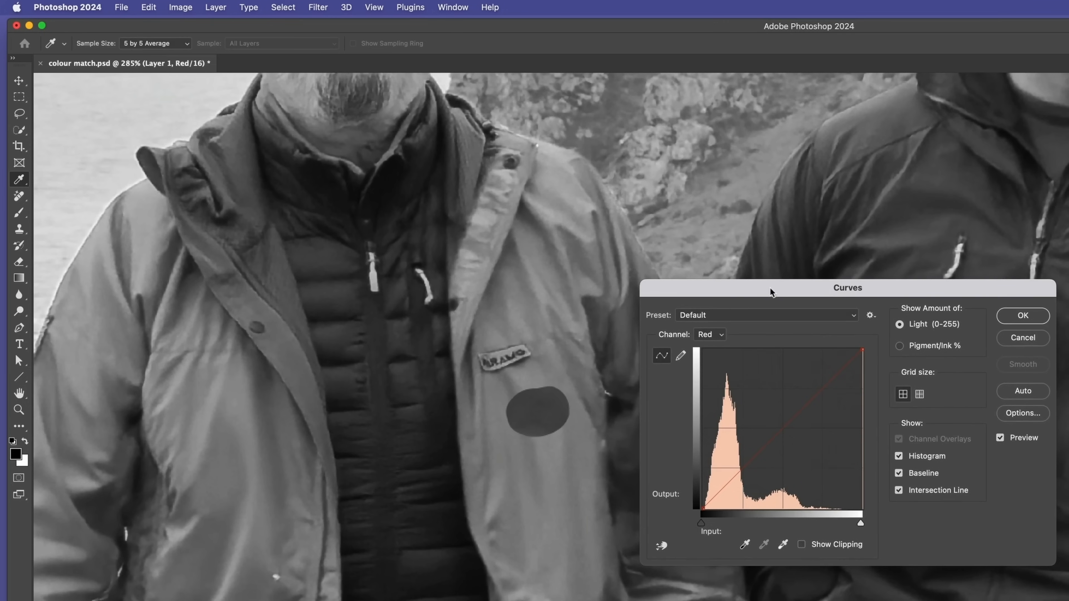
left_click(860, 524)
left_click_drag(856, 522, 779, 512)
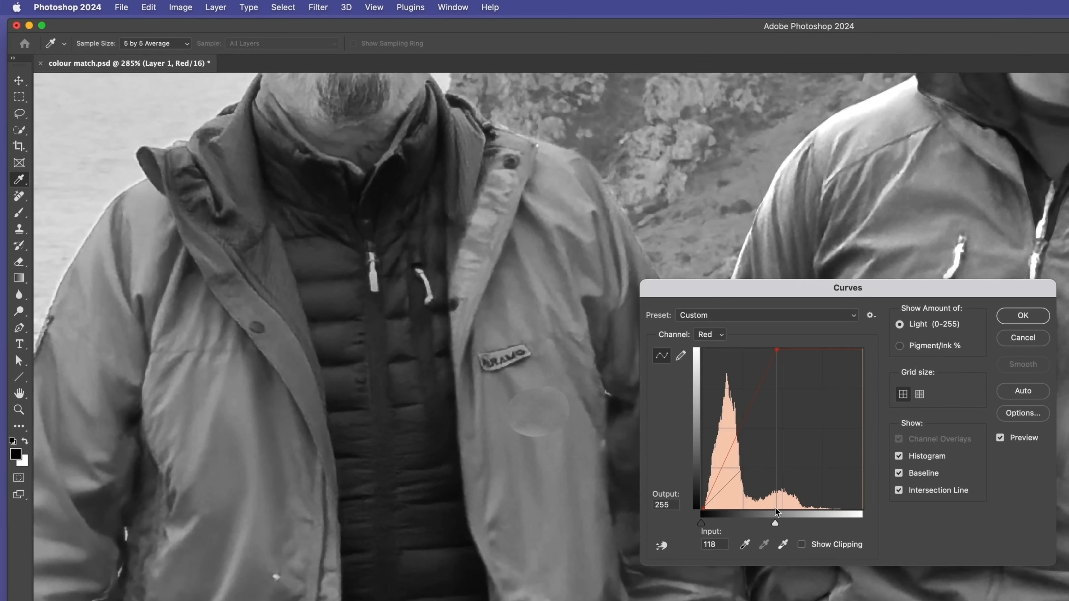
left_click_drag(775, 509, 775, 508)
left_click(1013, 316)
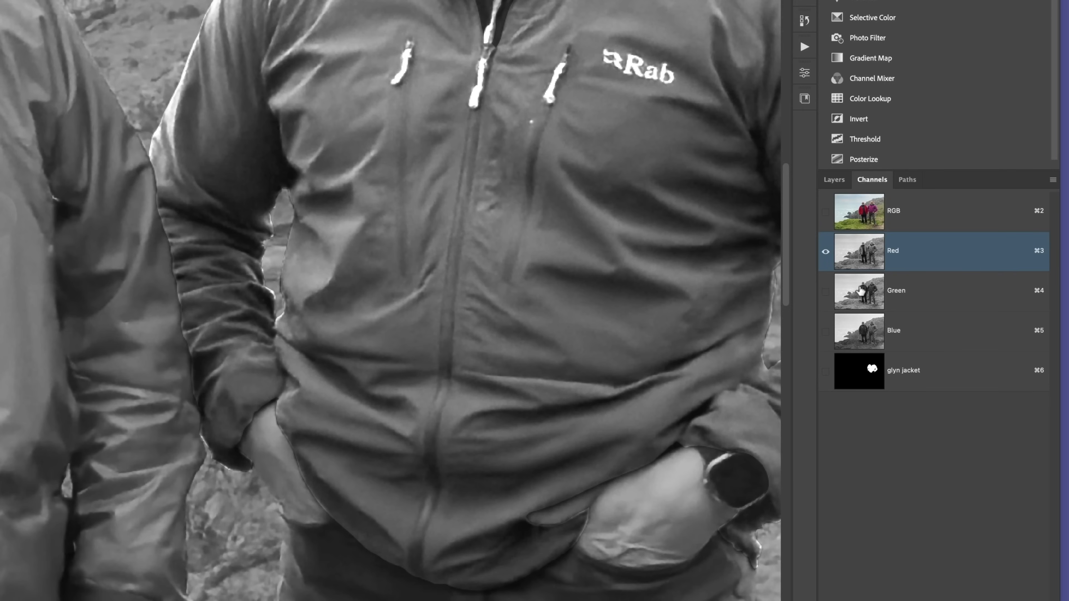
Step: Apply Curves to the Green channel with the white point at input 255, output 171, to match the patch to the surrounding jacket
left_click(861, 294)
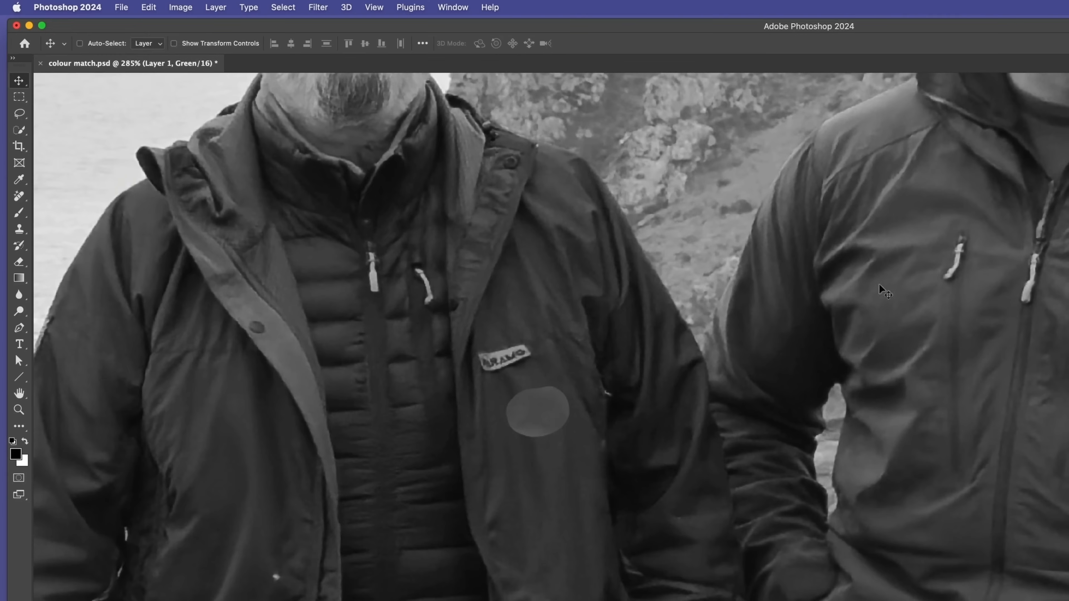
left_click(180, 7)
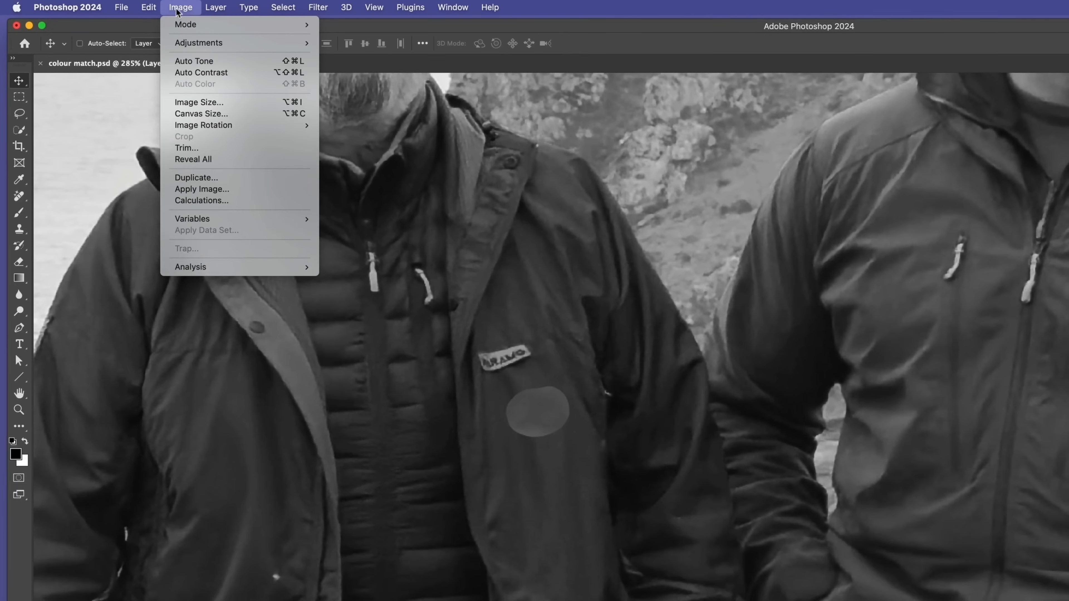
mouse_move(191, 42)
left_click(339, 66)
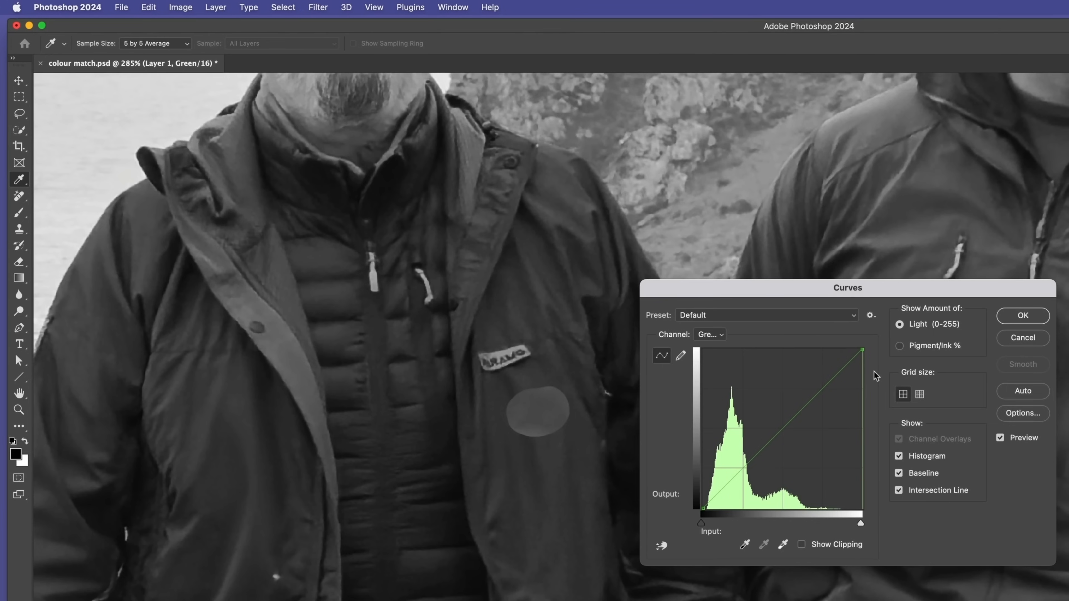
left_click(862, 349)
left_click_drag(863, 354, 866, 402)
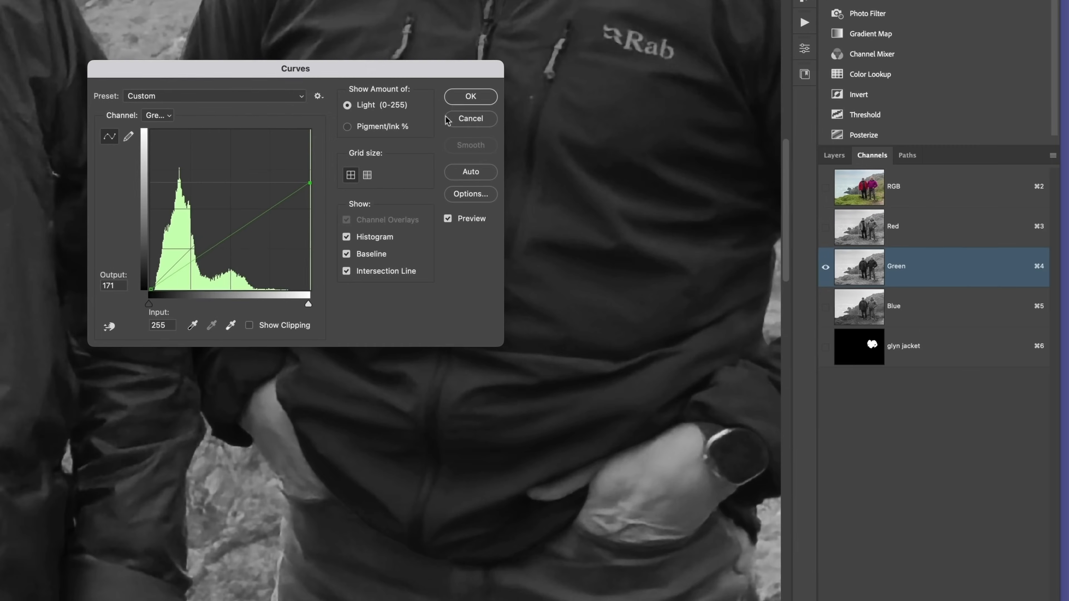
left_click(1022, 316)
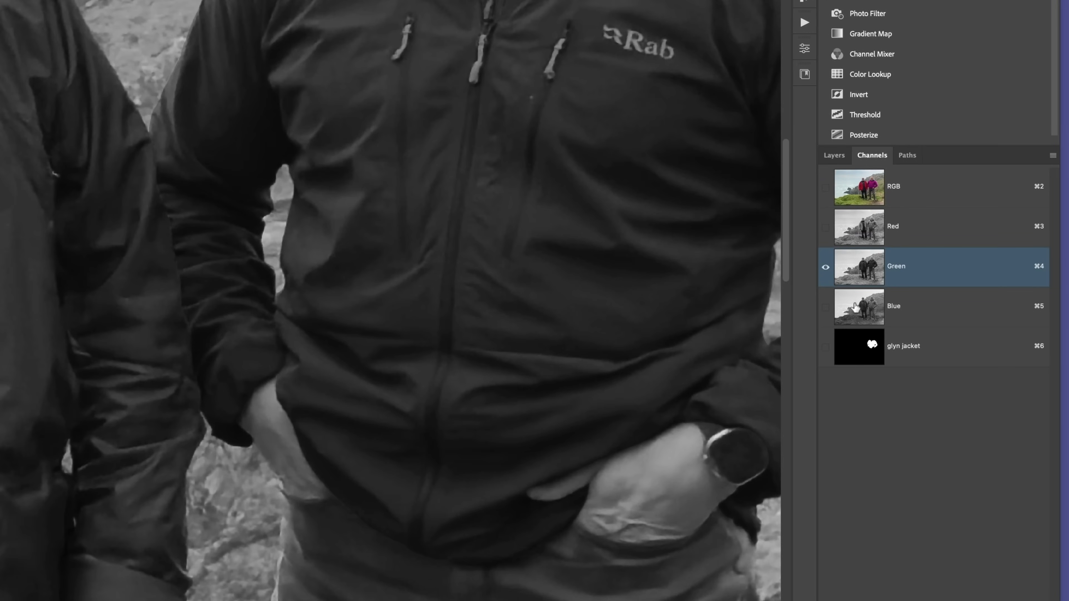
Step: Apply Curves to the Blue channel of Layer 1 with the white point at input 255, output 101, and show the RGB composite
left_click(845, 304)
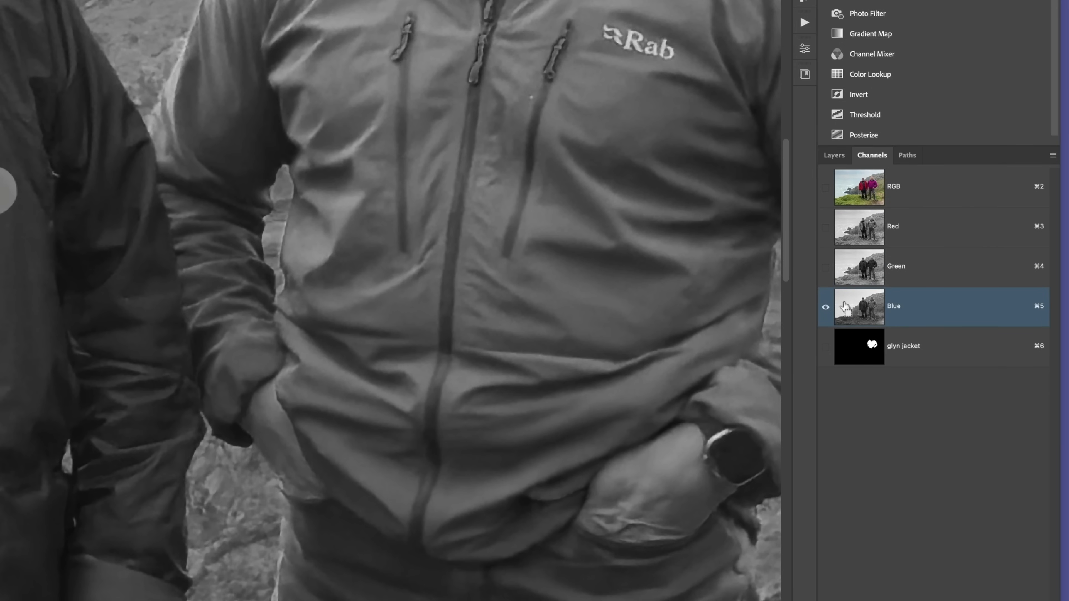
left_click_drag(845, 302, 843, 312)
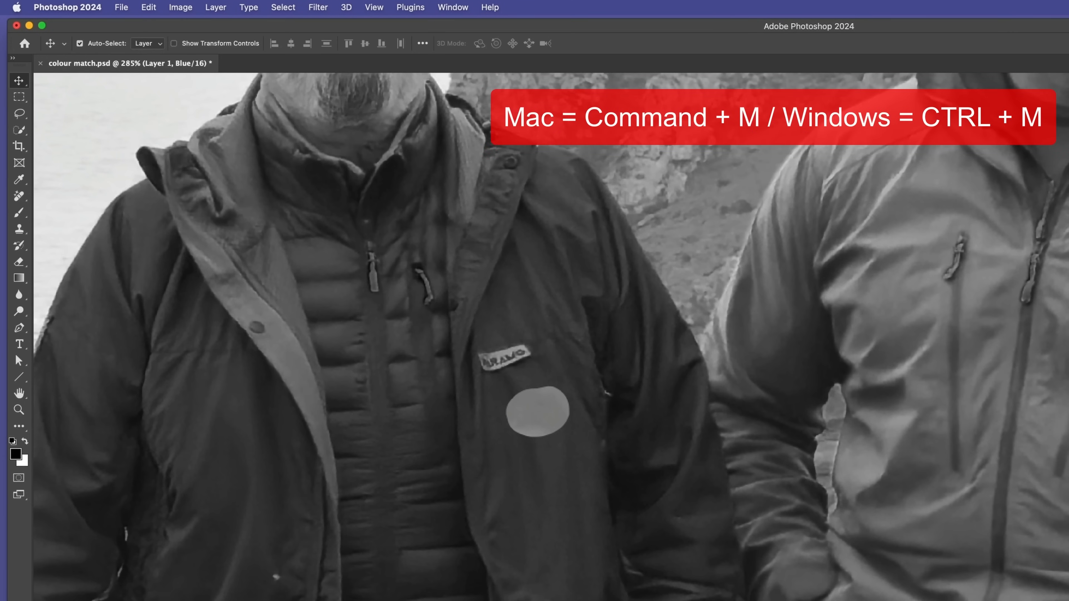
key("super+m")
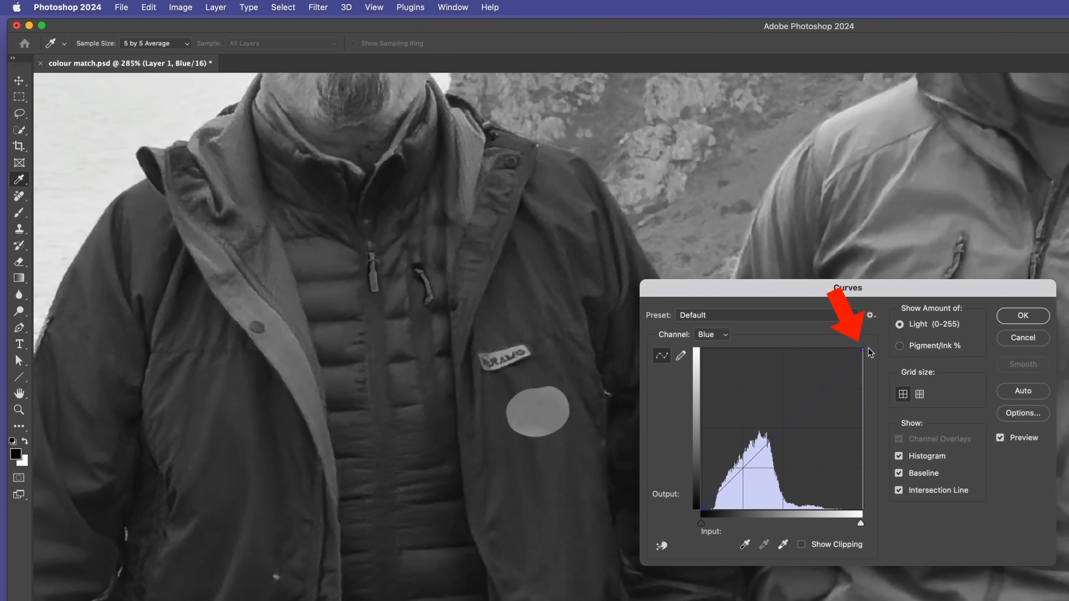
left_click_drag(863, 349, 868, 447)
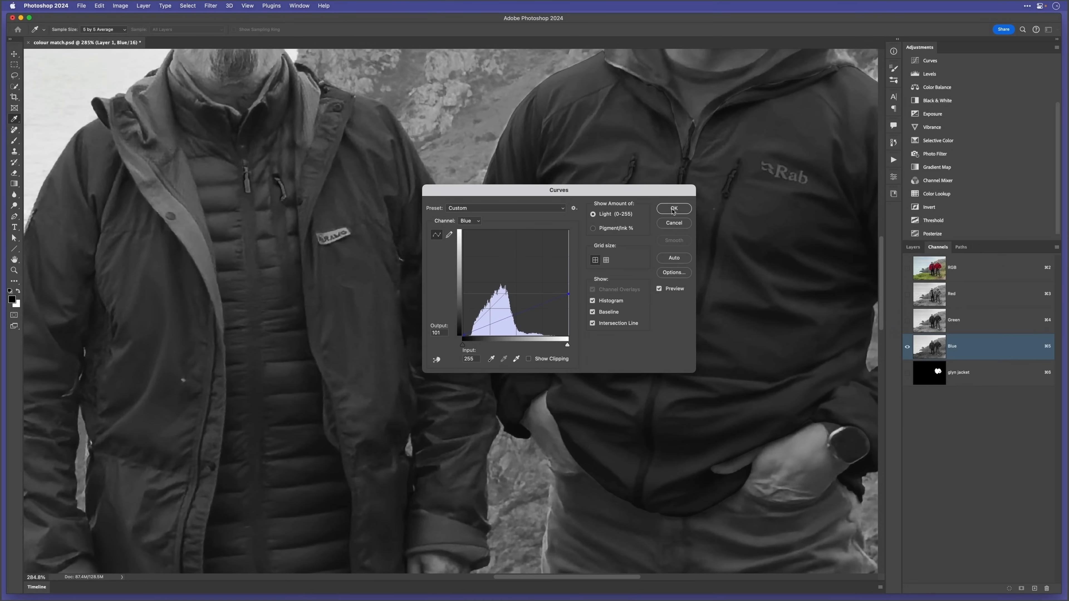
left_click(673, 208)
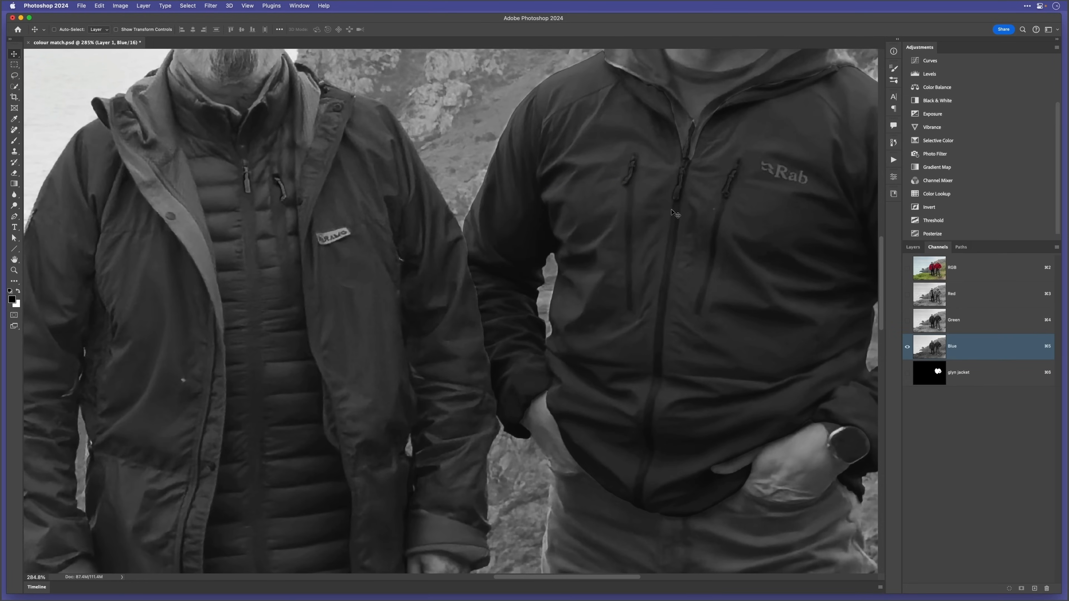
left_click(929, 270)
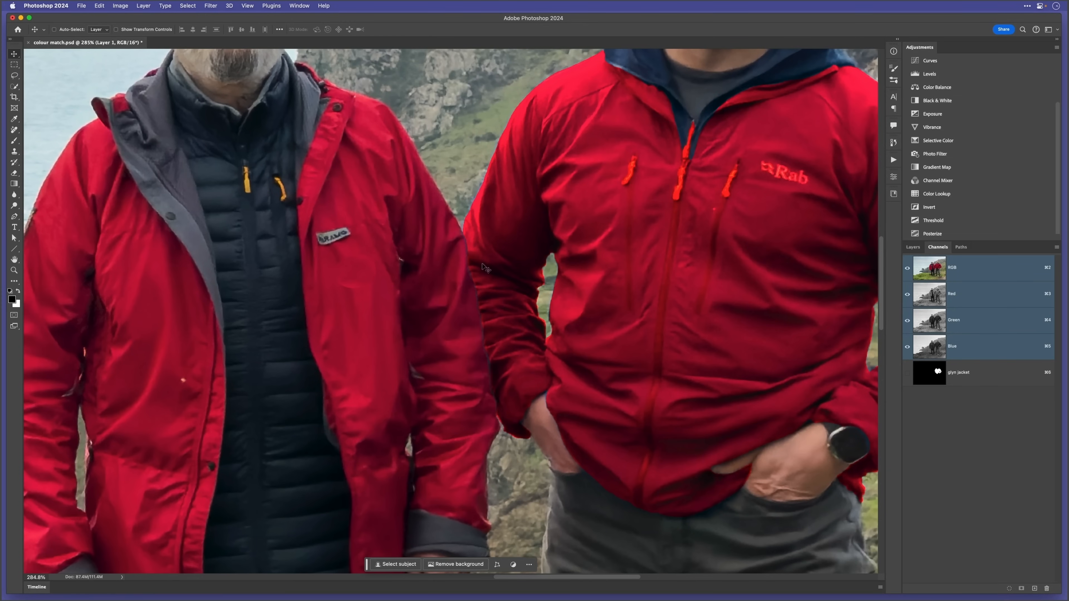
Step: Add a Levels adjustment layer above the recoloured jacket and clip it to Layer 1
left_click(913, 247)
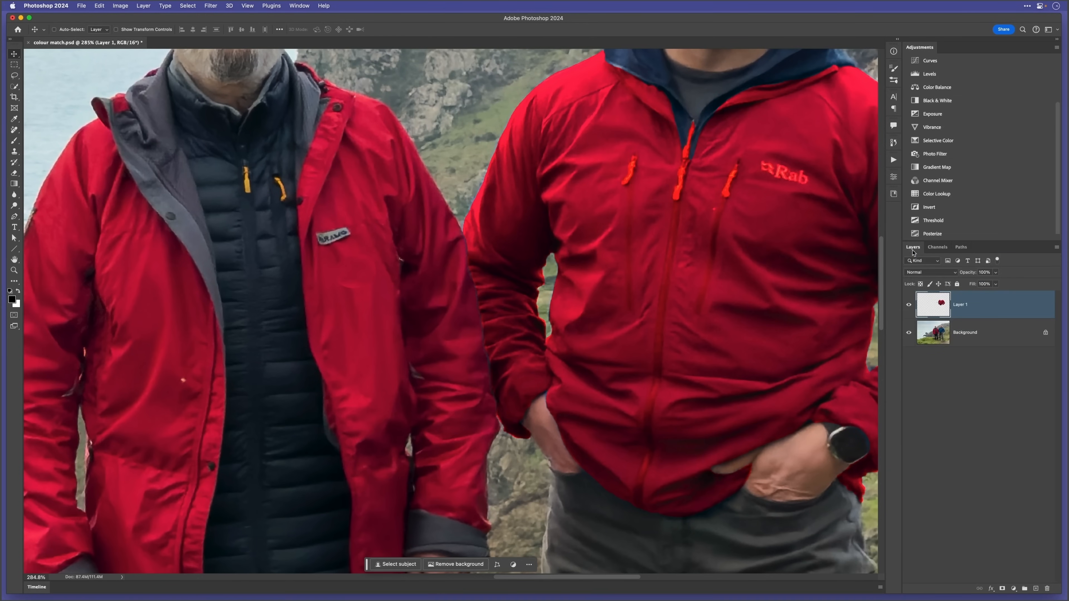
double_click(15, 260)
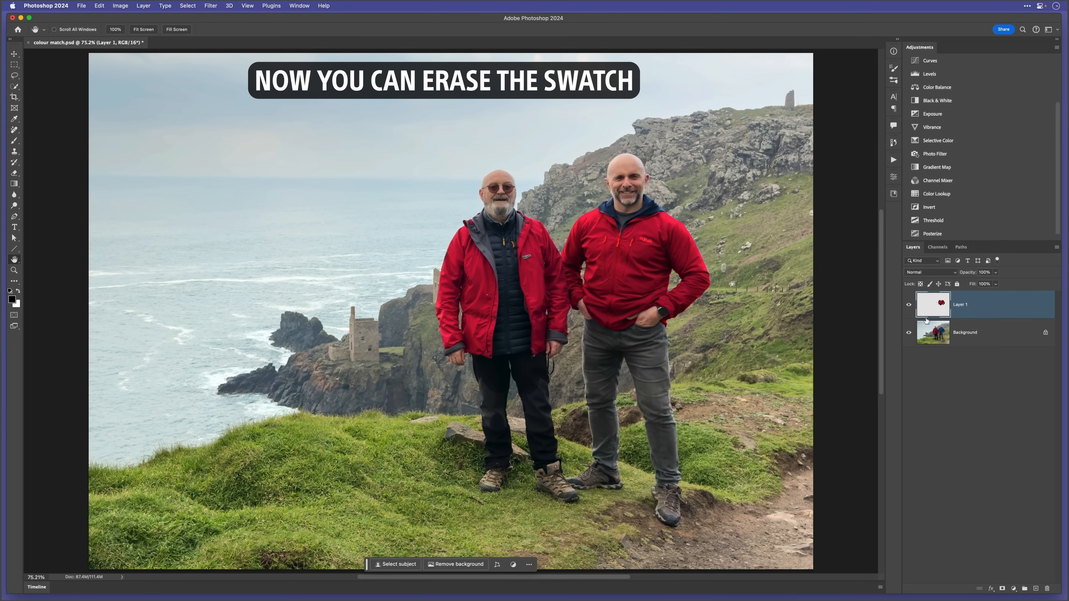
left_click(946, 77)
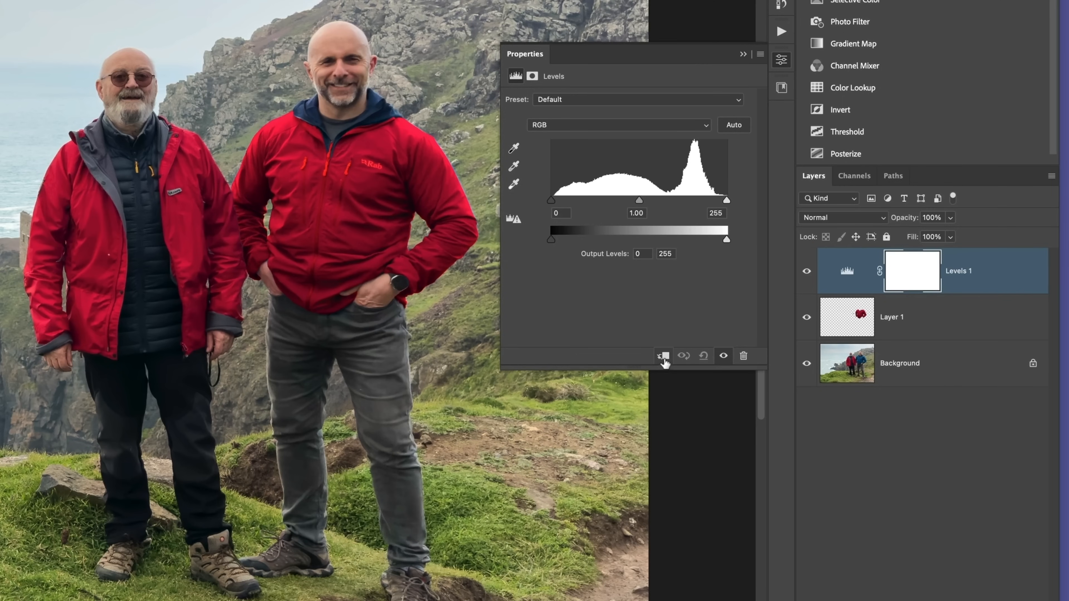
left_click(663, 357)
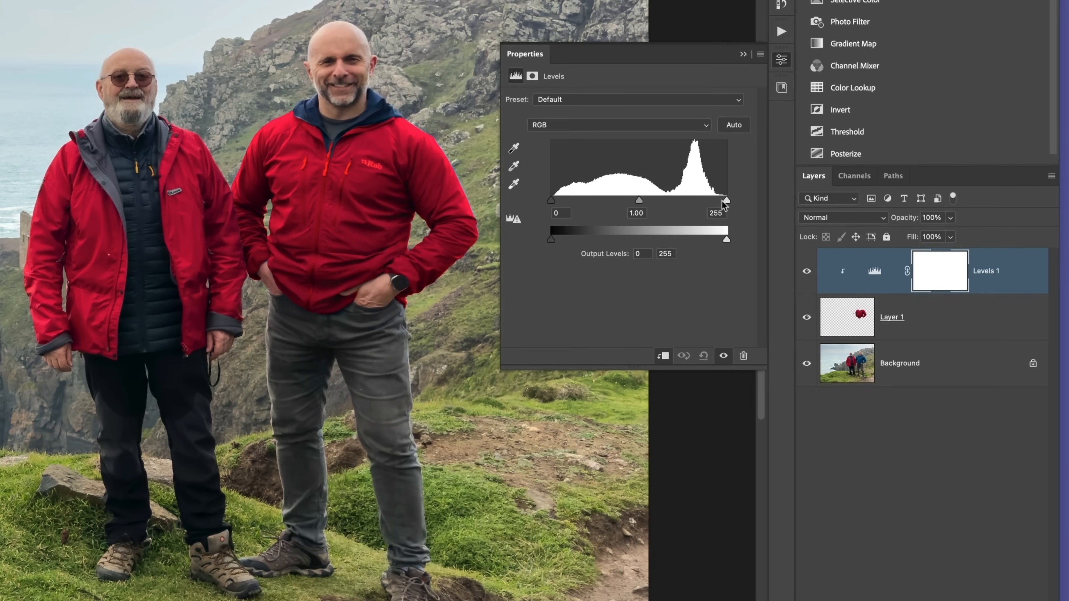
Step: Match the jacket's brightness in the clipped Levels with input white 245, output white 237 and slightly brighter midtones, fine-tuning the highlights
left_click_drag(725, 202, 719, 203)
left_click_drag(727, 239, 714, 239)
left_click_drag(551, 201, 548, 202)
left_click_drag(550, 241, 549, 241)
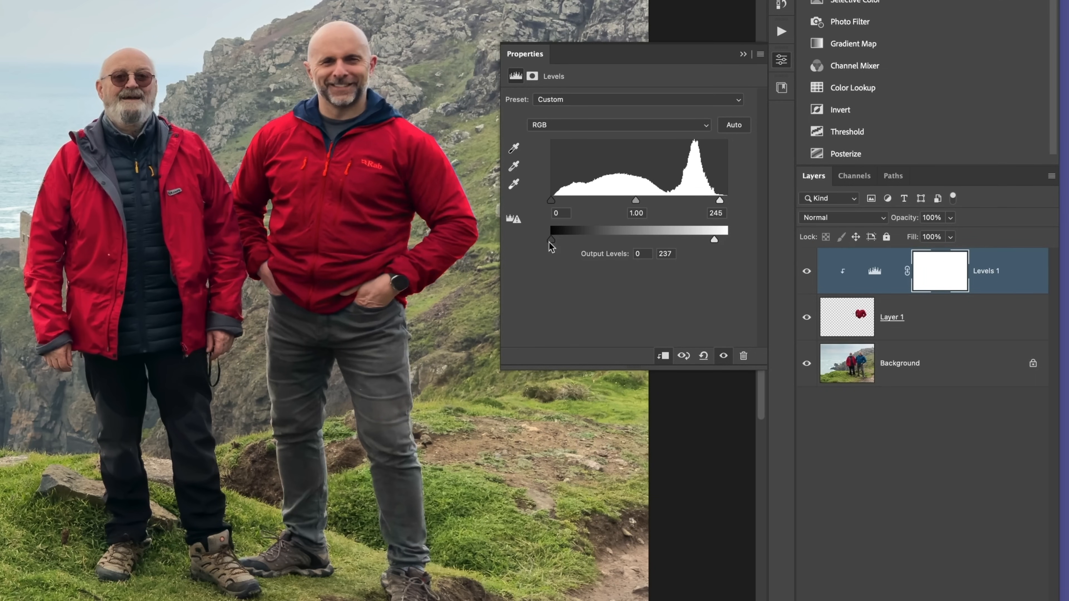
left_click_drag(635, 202, 633, 201)
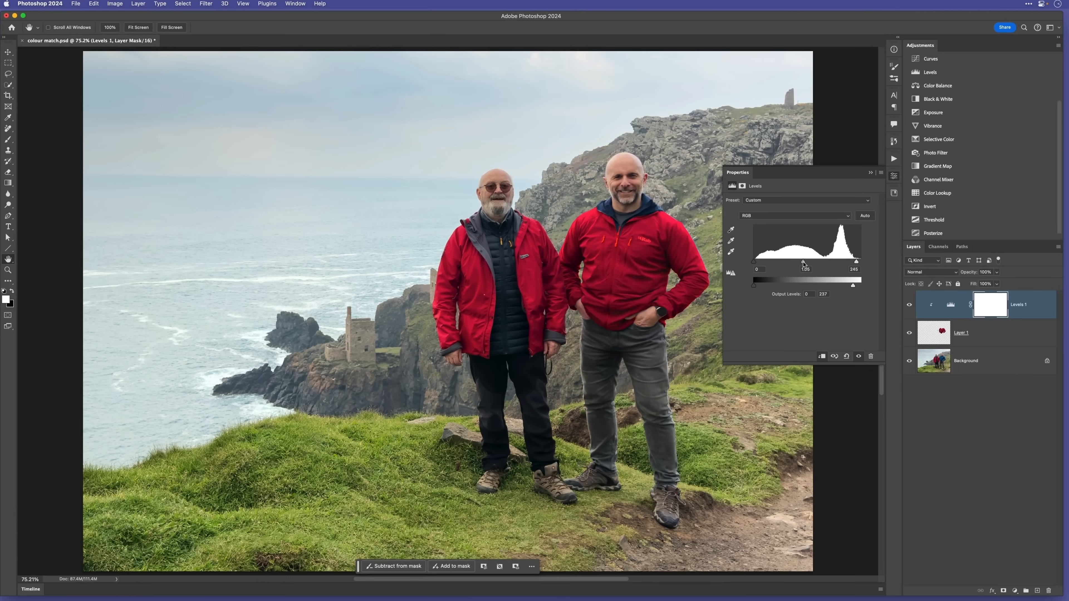
left_click_drag(856, 264, 848, 285)
left_click_drag(842, 284, 841, 285)
Step: Delete the Levels adjustment and the recoloured jacket layer above the Background
left_click(894, 175)
left_click(928, 301)
key("BackSpace")
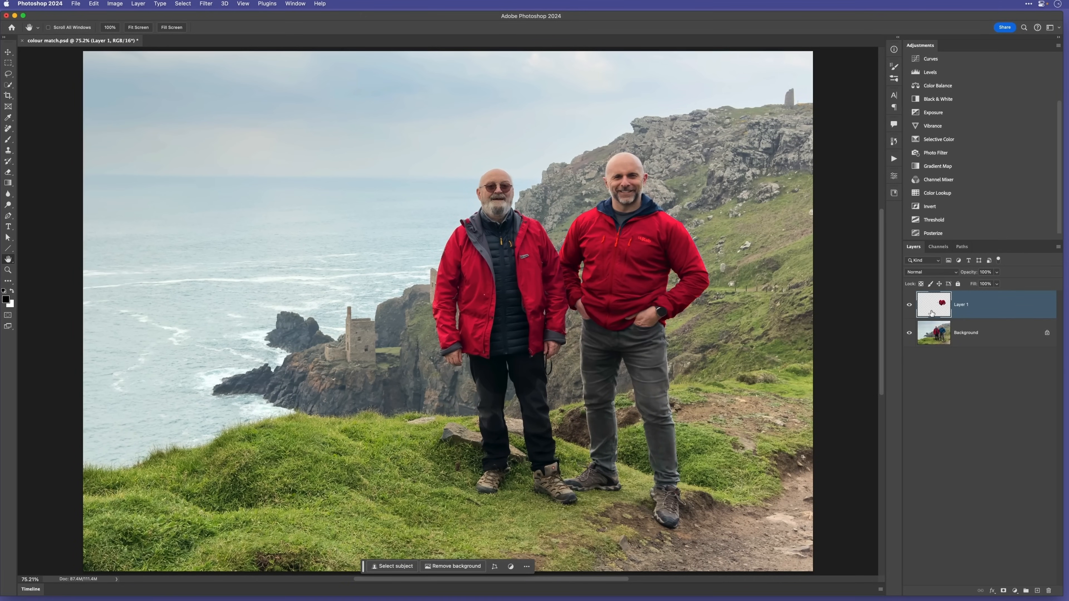
key("BackSpace")
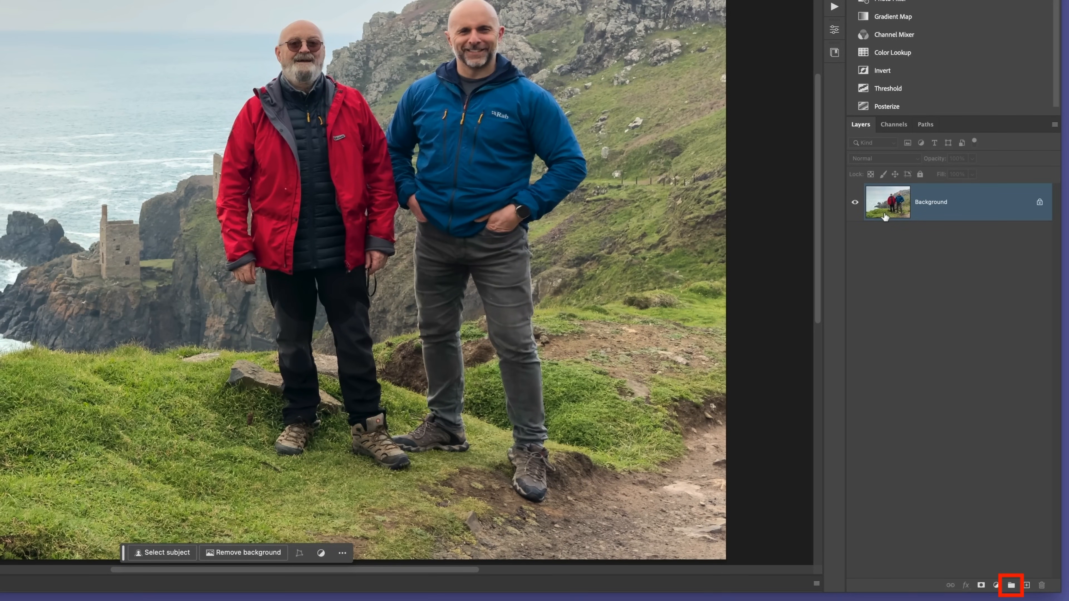
Step: Create a layer group above the Background and name it "colour"
left_click(1011, 587)
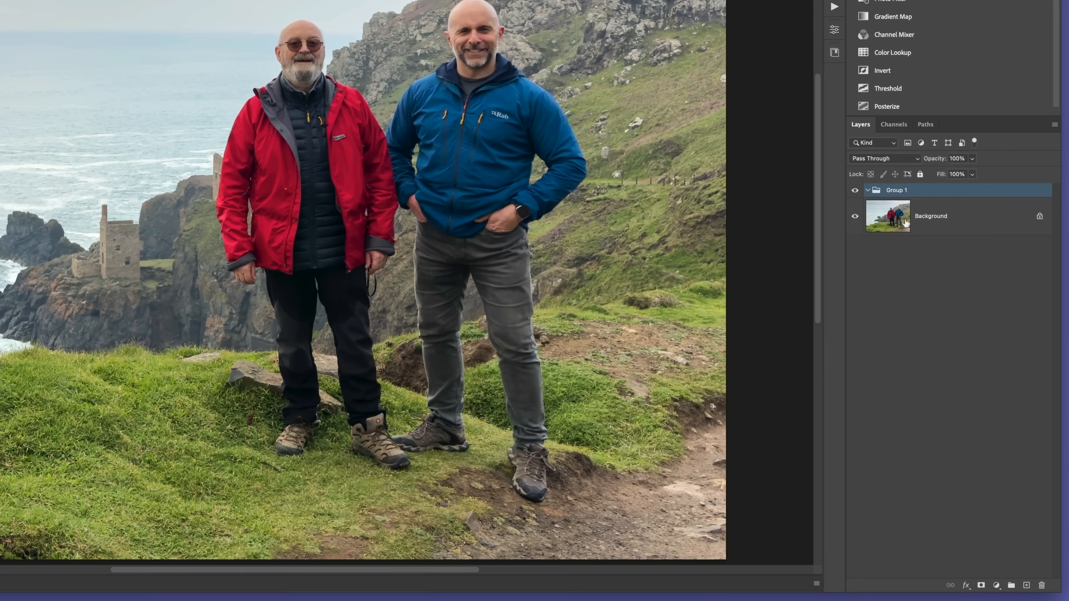
double_click(894, 190)
type("colour")
key("Return")
Step: Load the saved jacket channel as a selection and add it as a mask to the colour group
left_click(894, 124)
left_click(883, 294, "super")
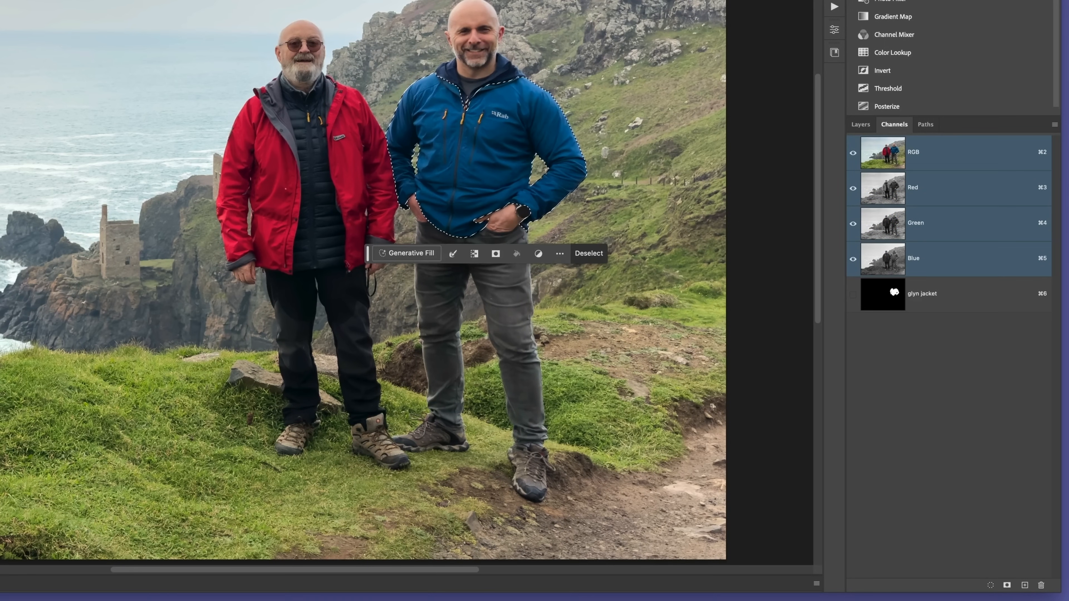
left_click(861, 125)
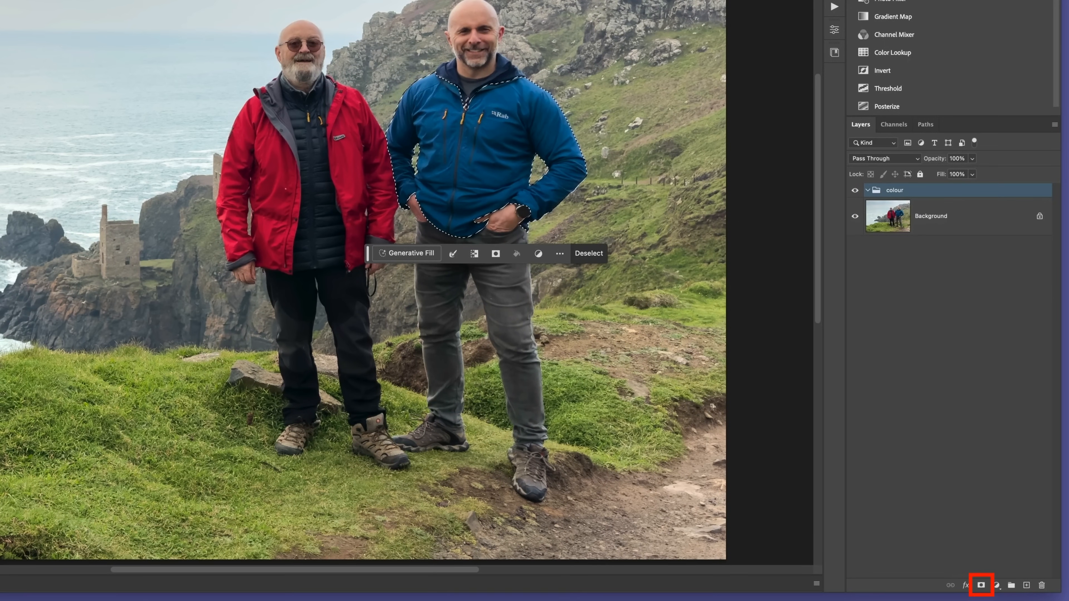
left_click(981, 586)
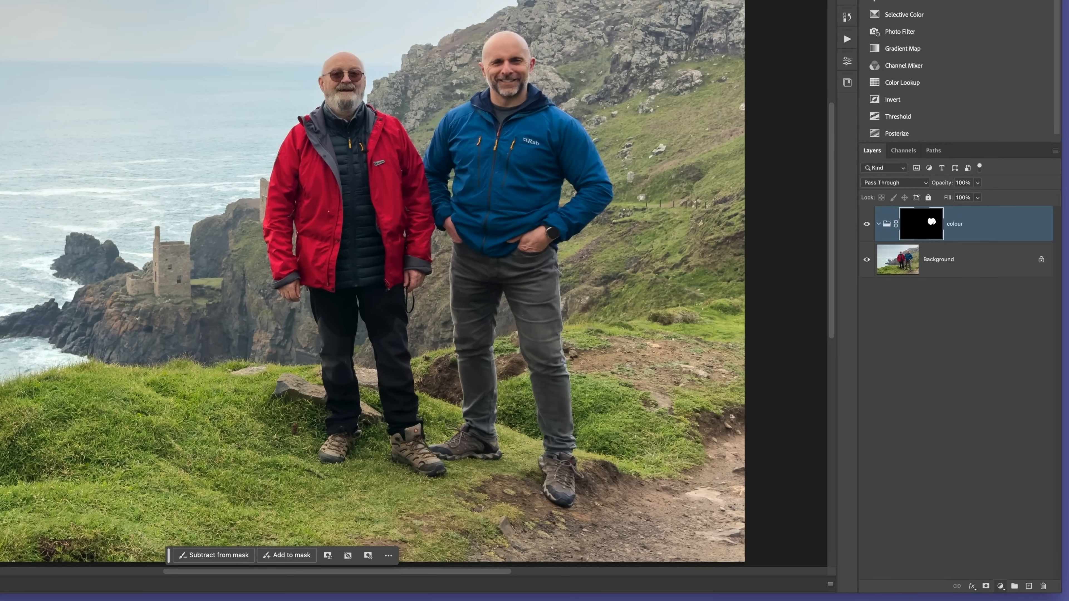
Step: Add a Solid Color fill layer inside the colour group and try a muted red, #794f4f
left_click(1000, 586)
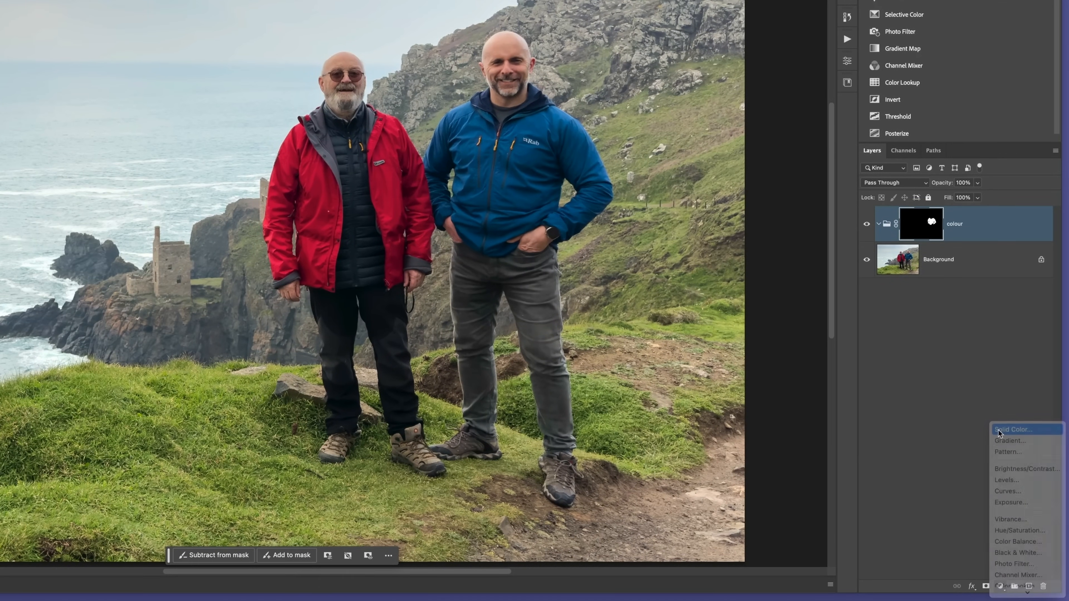
left_click(1000, 430)
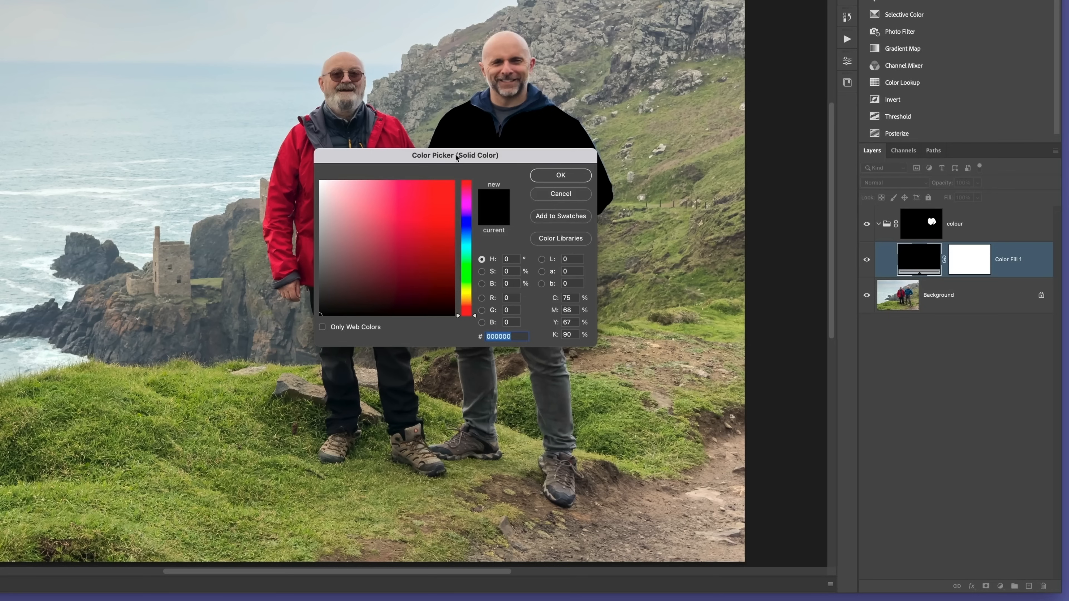
left_click_drag(457, 157, 761, 284)
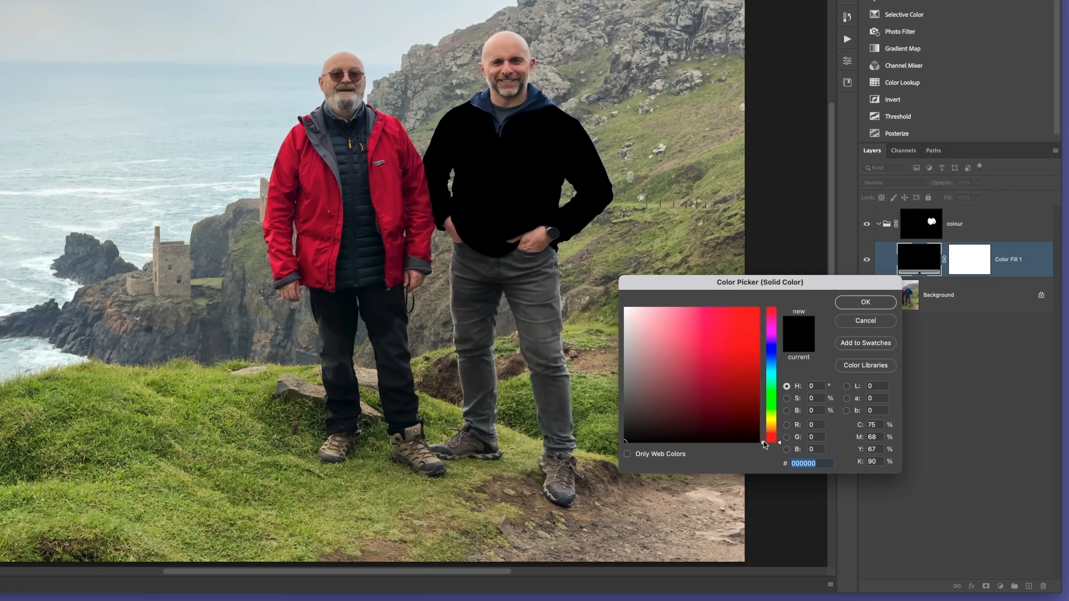
mouse_move(764, 442)
left_mouse_down()
mouse_move(762, 379)
mouse_move(762, 446)
left_mouse_up()
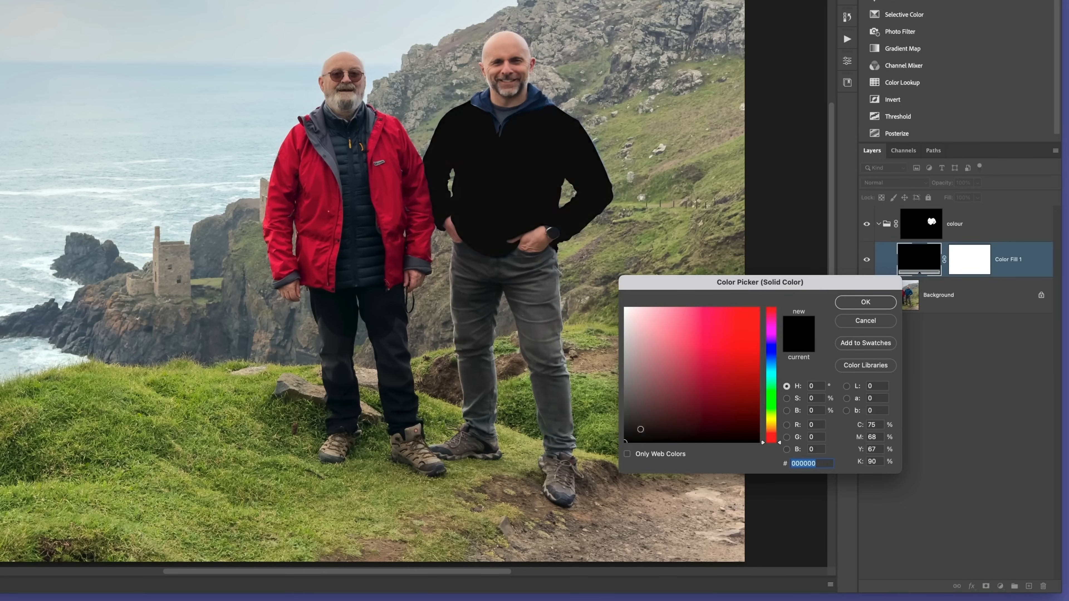
mouse_move(640, 429)
left_mouse_down()
mouse_move(733, 321)
mouse_move(713, 341)
mouse_move(699, 307)
mouse_move(664, 305)
mouse_move(659, 421)
mouse_move(673, 360)
mouse_move(631, 356)
mouse_move(754, 362)
mouse_move(686, 359)
mouse_move(671, 378)
left_mouse_up()
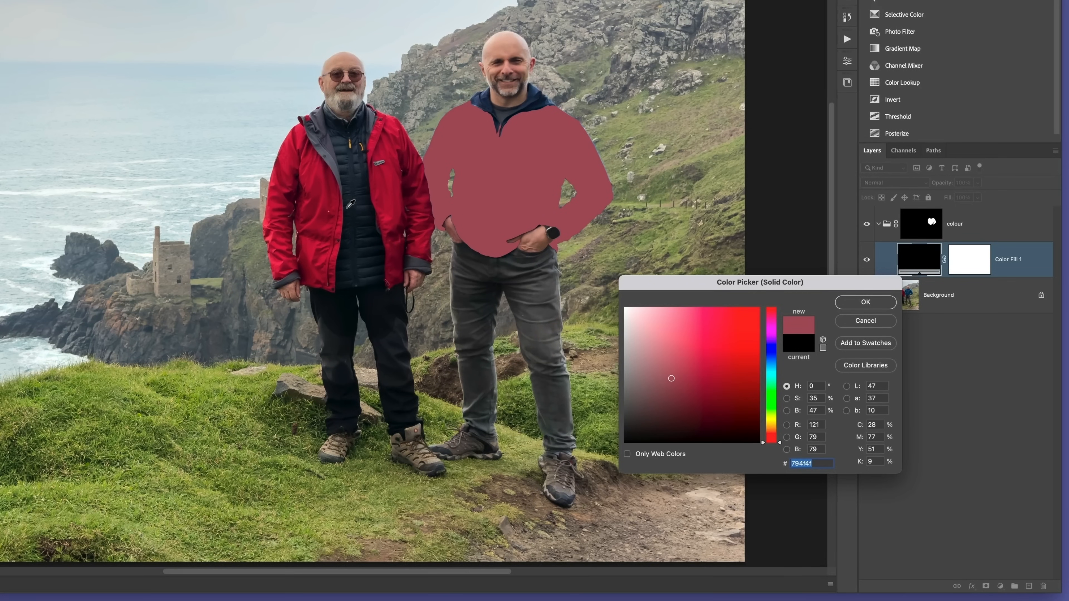
Step: Try sampling the grass and shoe colours, and set the fill to #7b3130 sampled from the older man's red jacket
left_click(231, 411)
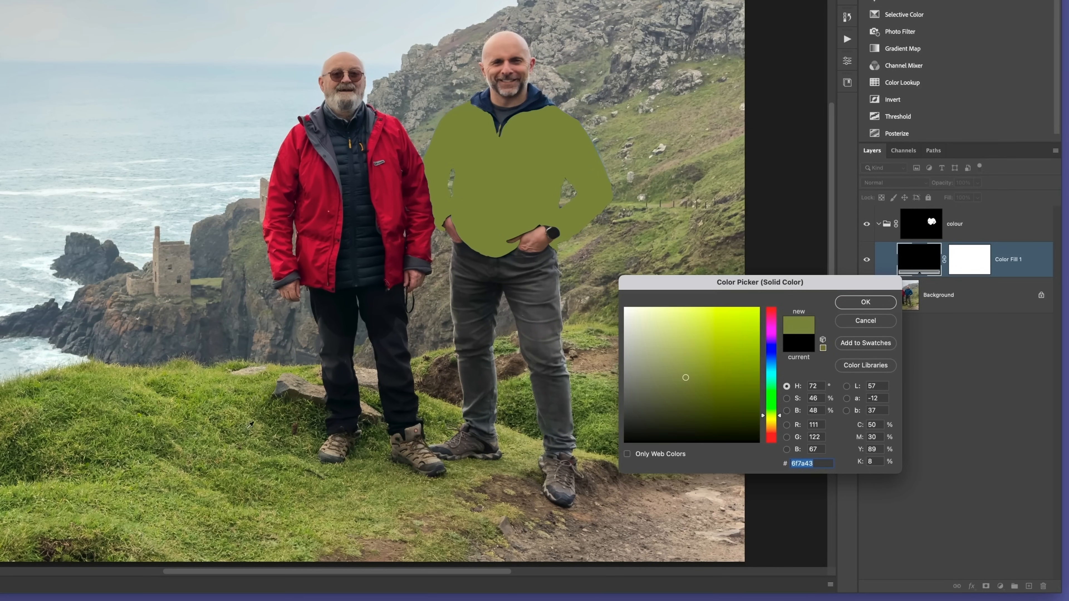
left_click(402, 496)
left_click(543, 501)
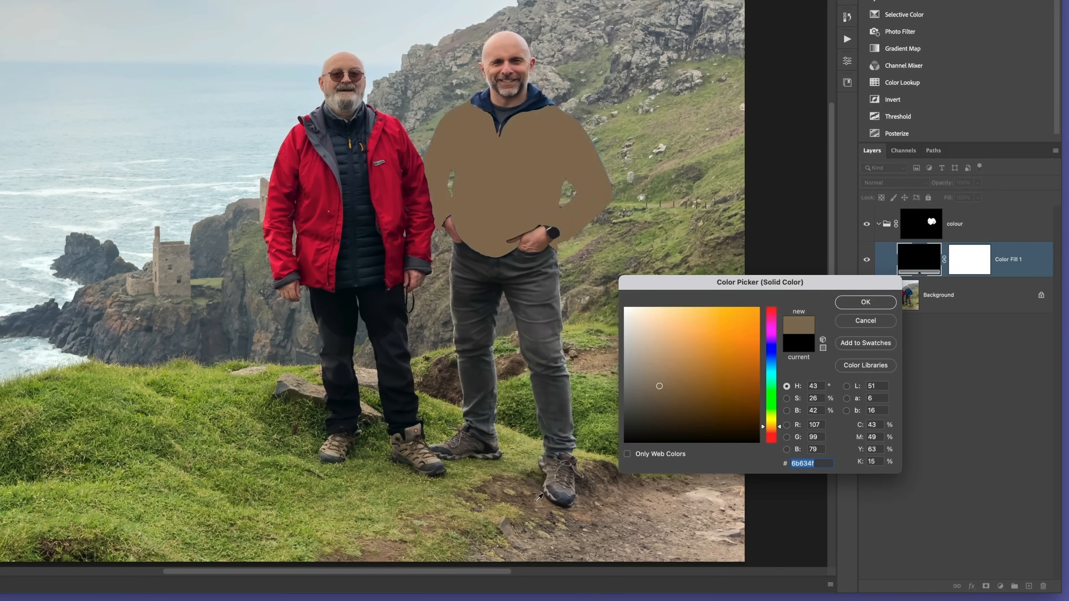
left_click(324, 171)
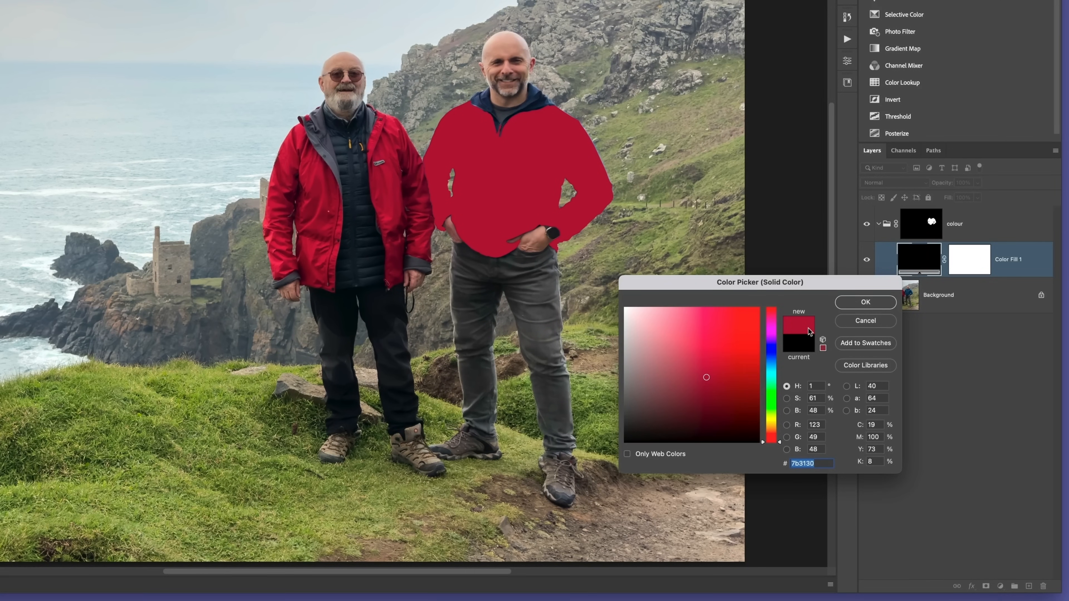
left_click(859, 303)
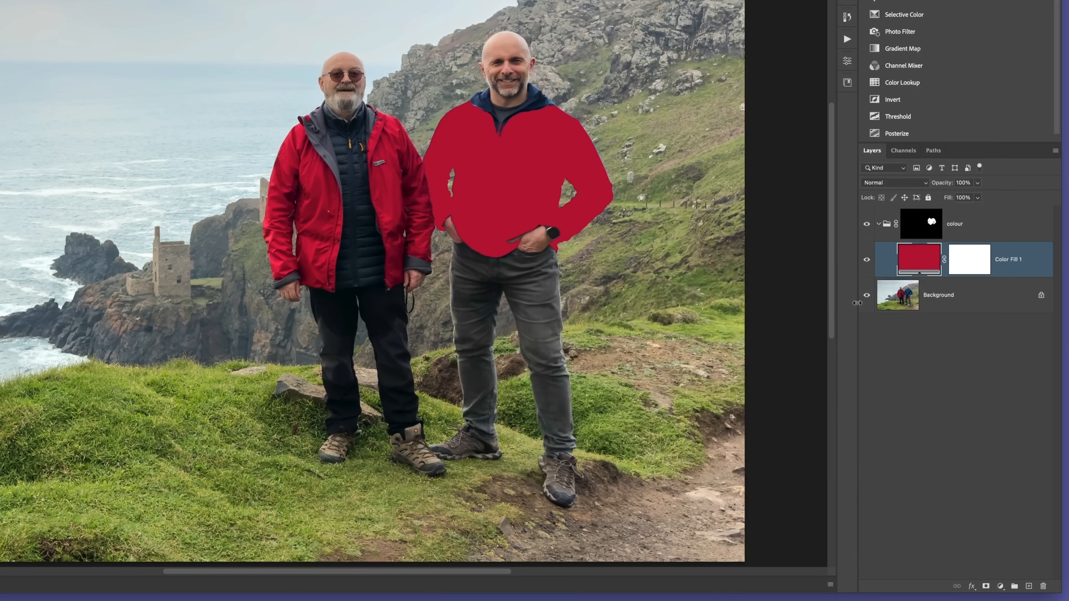
Step: Set the Color Fill 1 layer's blend mode to Color and change its fill to a lighter, less saturated red, #a96a69
left_click(920, 185)
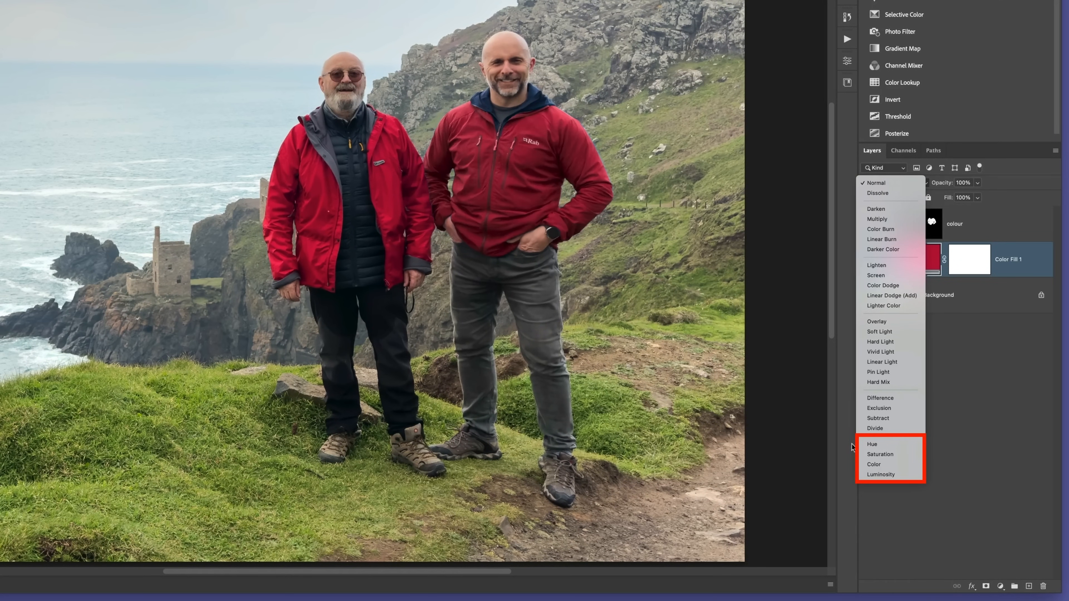
left_click(864, 464)
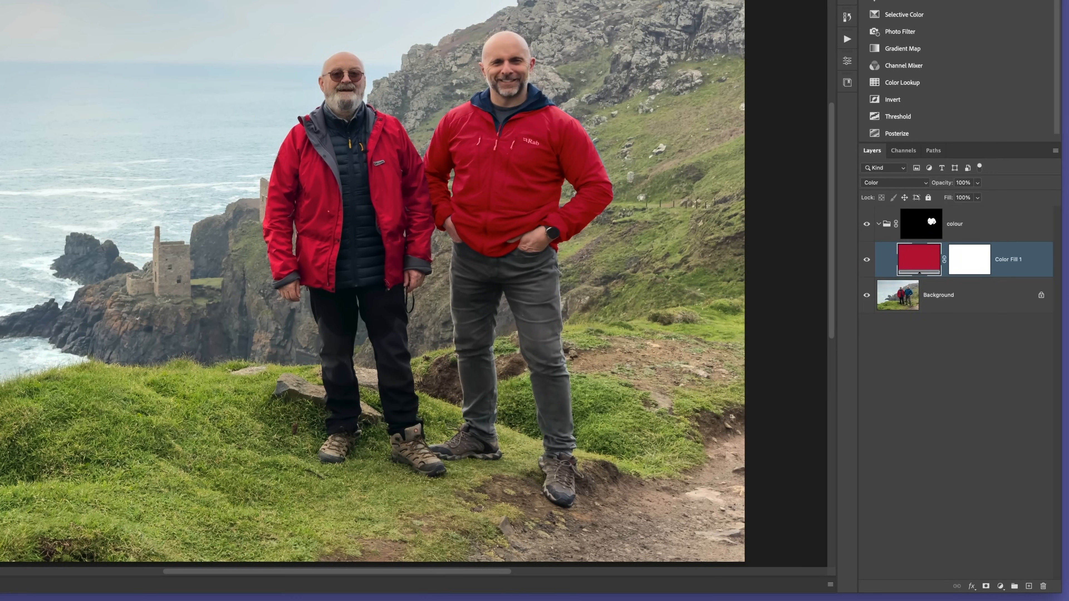
double_click(914, 262)
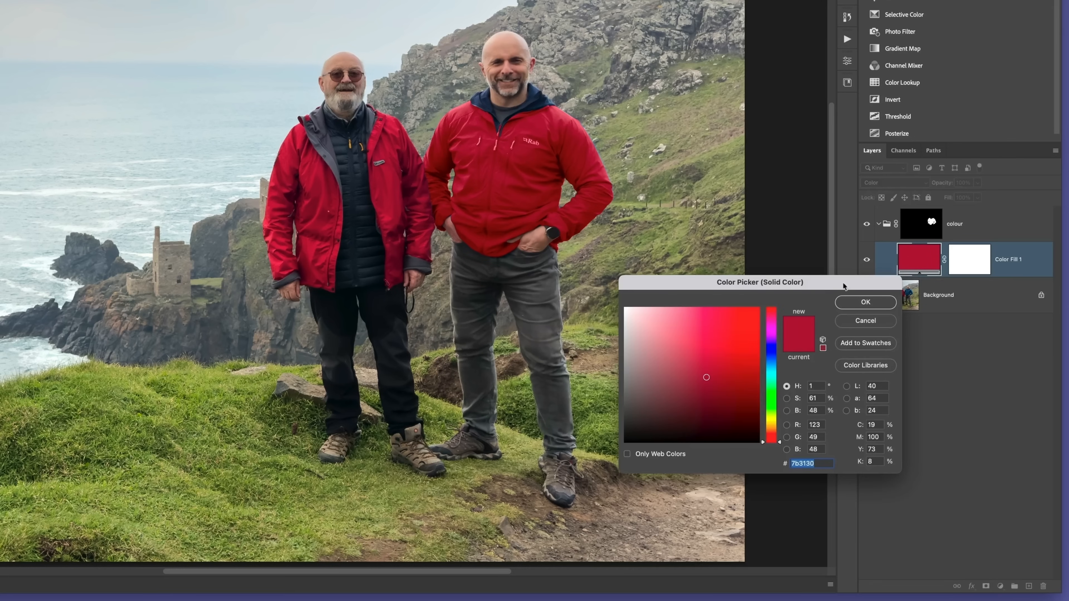
left_click(706, 360)
mouse_move(706, 361)
left_mouse_down()
mouse_move(702, 394)
mouse_move(684, 358)
mouse_move(681, 385)
mouse_move(677, 335)
mouse_move(677, 353)
left_mouse_up()
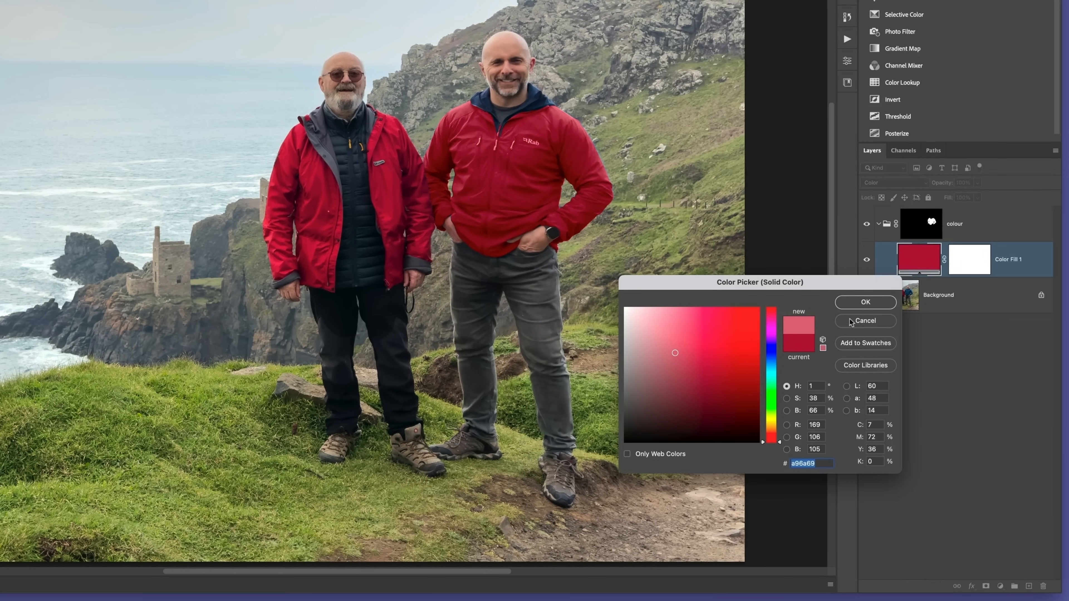
left_click(851, 307)
Step: Switch the Color Fill 1 layer's blend mode to Hue and pick a darker, more saturated red for its fill
left_click(892, 183)
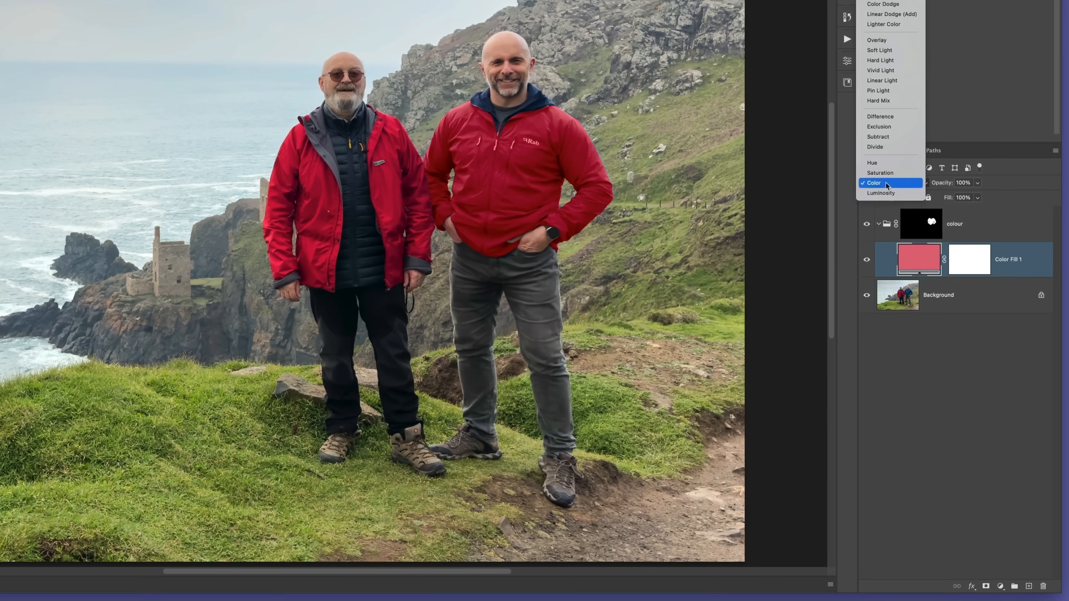
left_click(882, 167)
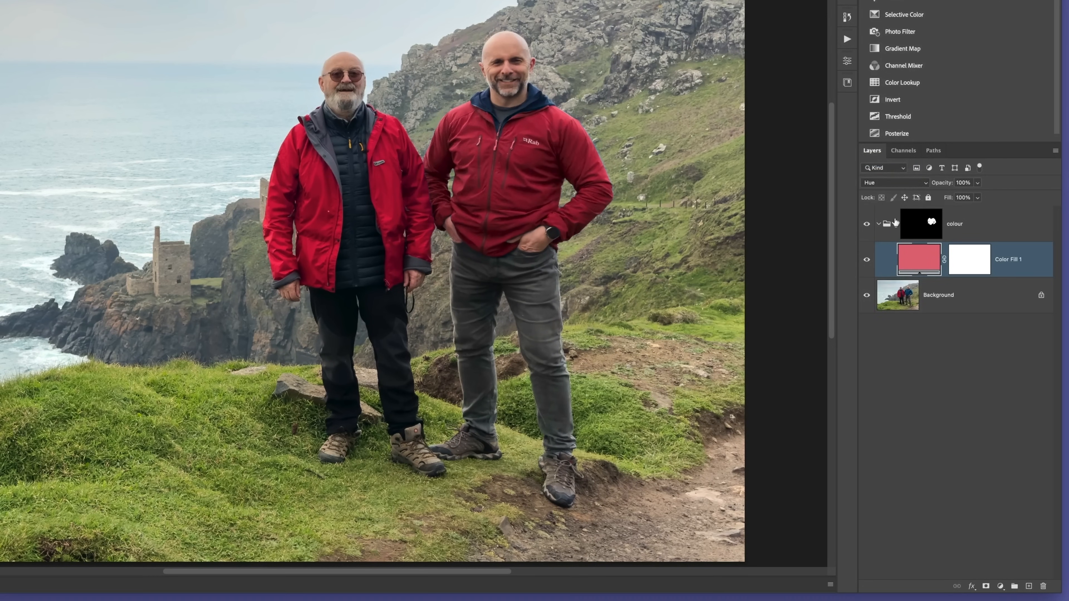
double_click(914, 263)
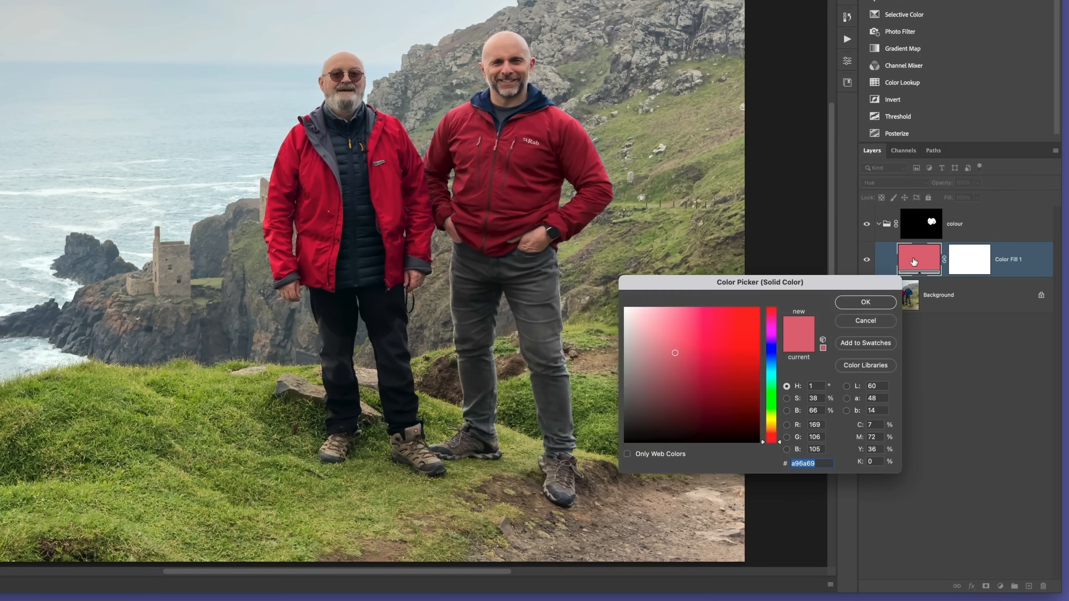
left_click(680, 326)
mouse_move(680, 326)
left_mouse_down()
mouse_move(684, 383)
mouse_move(697, 345)
left_mouse_up()
left_click(866, 302)
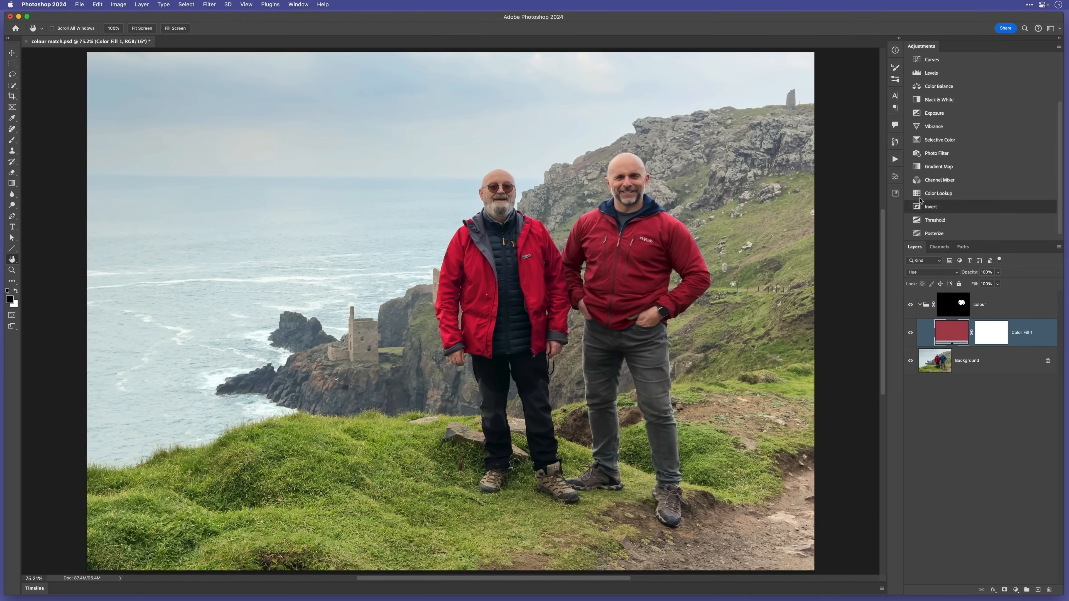
Step: Add a Levels adjustment inside the colour group with input white 237 and midtones 1.13, slightly raising the input black and lowering the output white
left_click(931, 74)
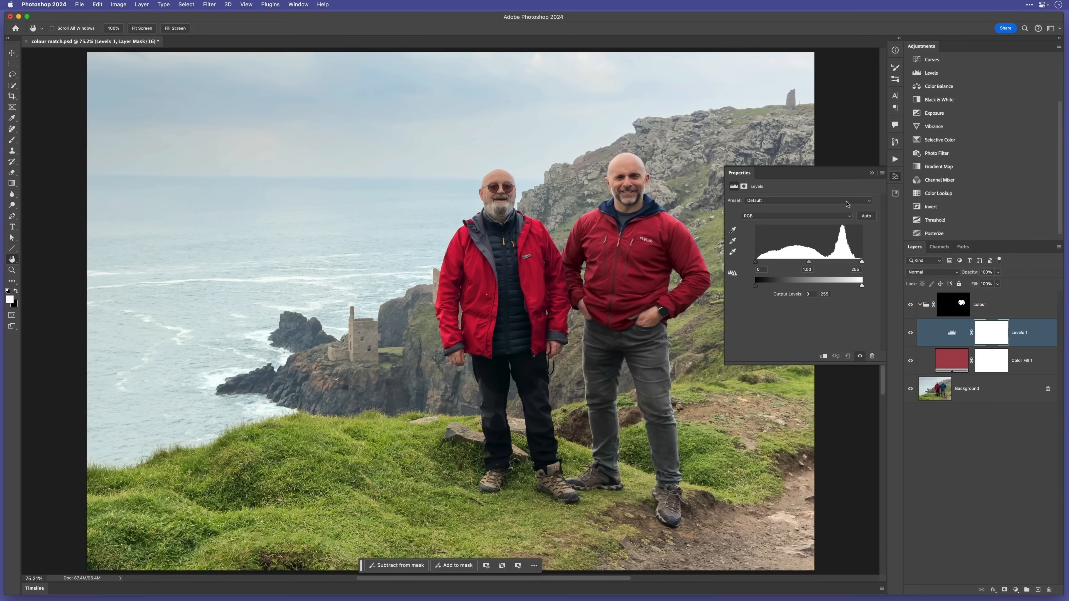
left_click_drag(809, 261, 854, 262)
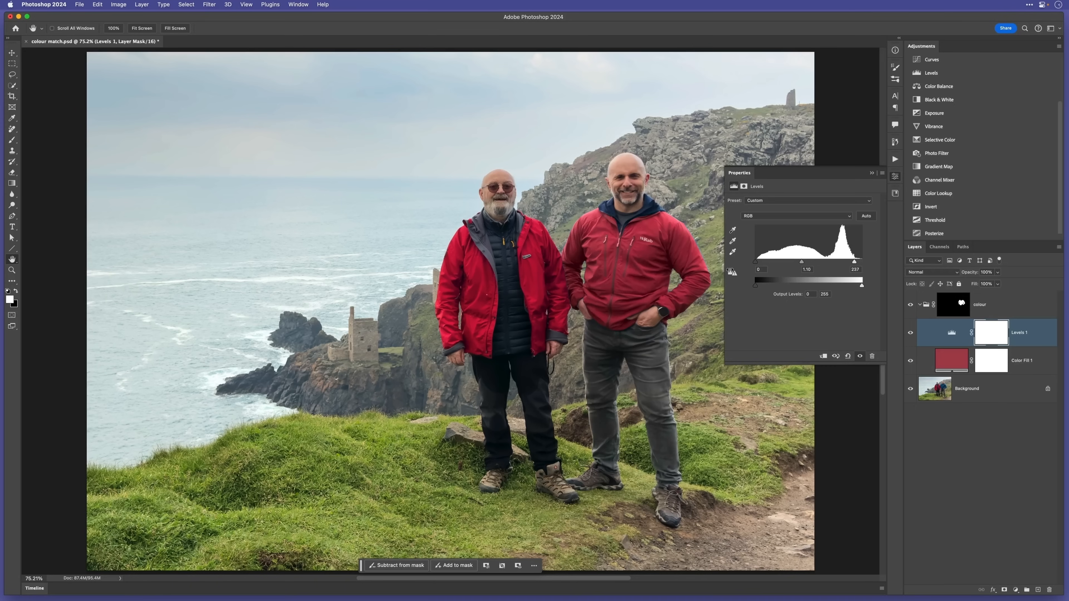
left_click_drag(757, 265, 801, 262)
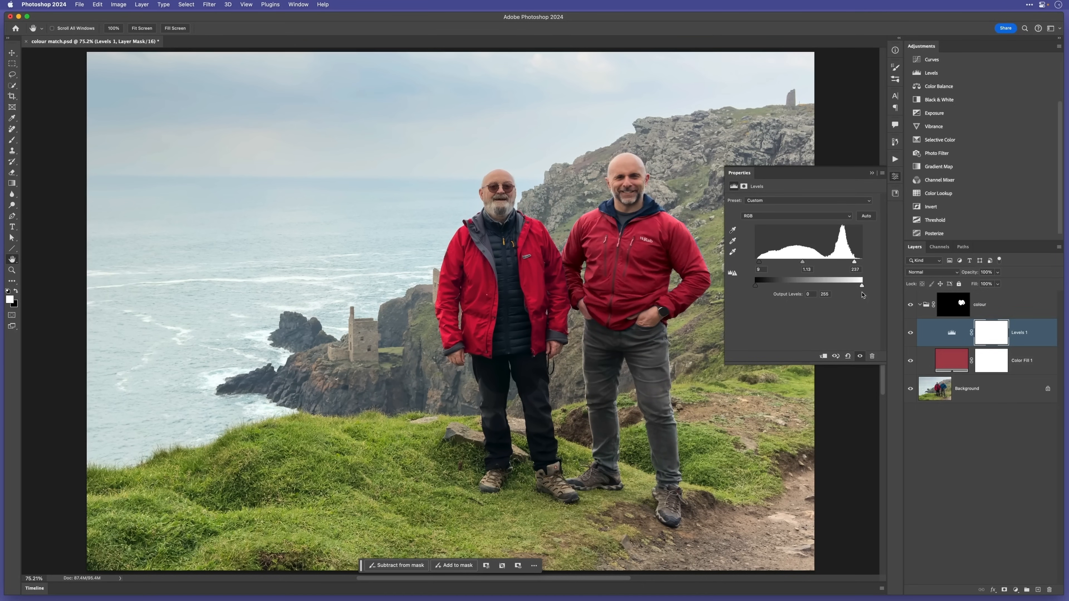
left_click_drag(862, 285, 856, 285)
left_click_drag(756, 285, 848, 262)
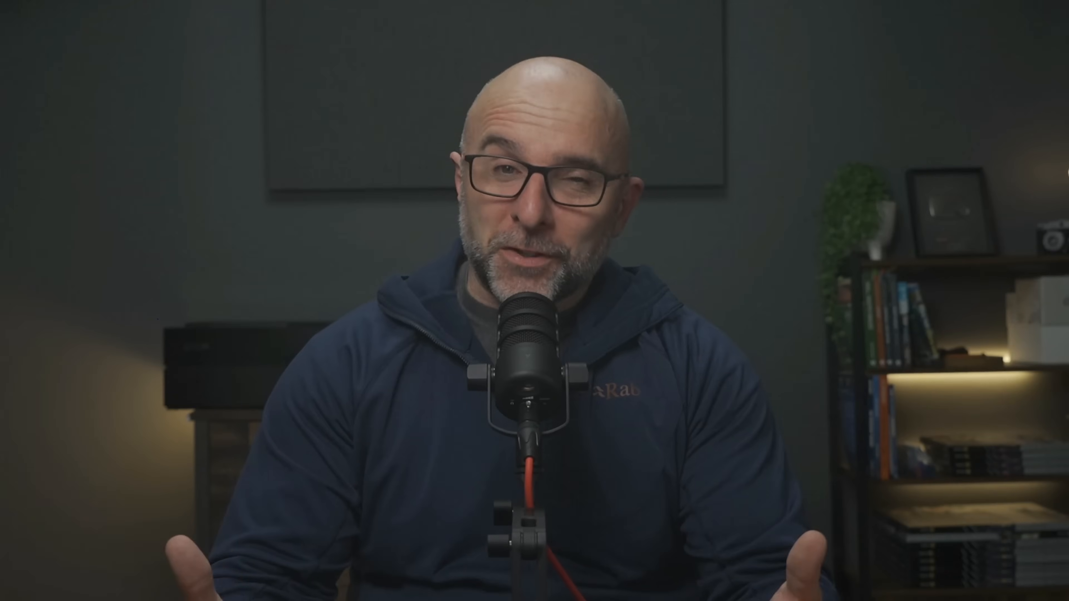